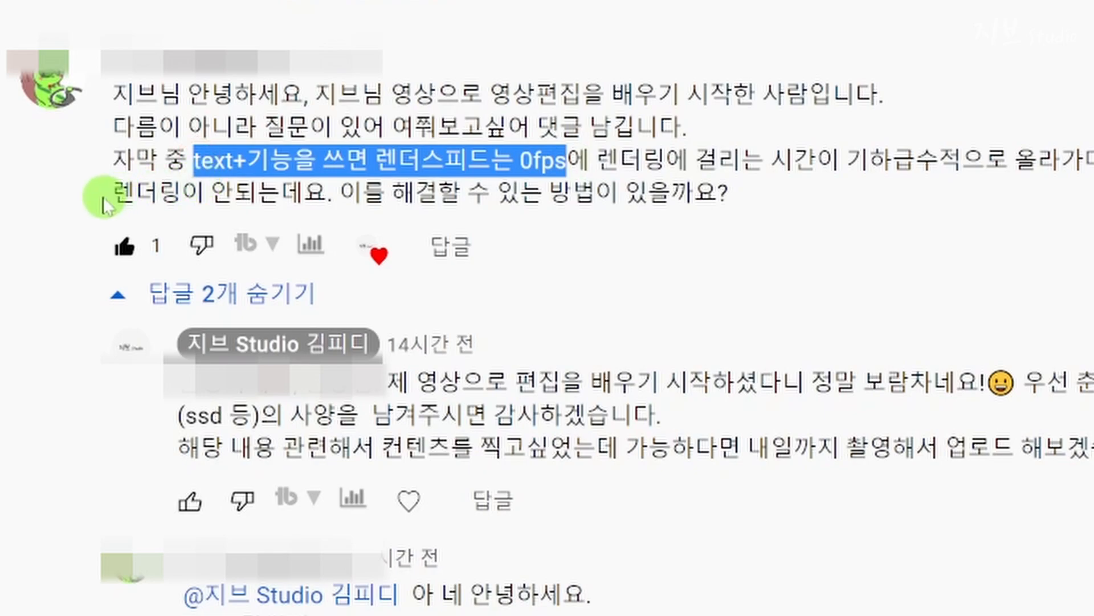
scroll(165, 349, "down", 3)
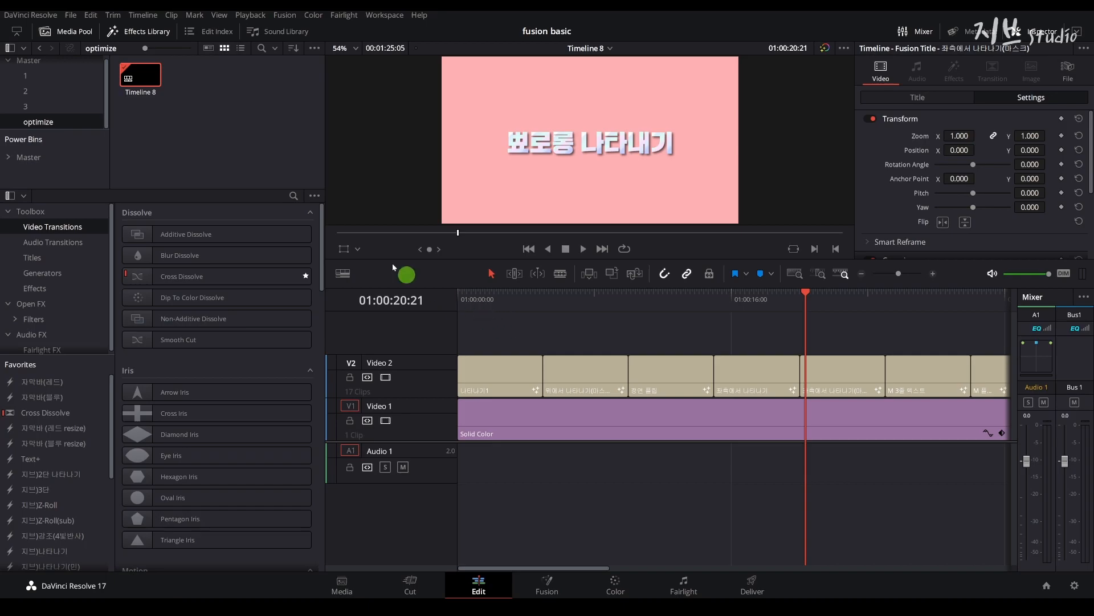
Switch to DaVinci Resolve and open the system section of its preferences.
left_click(44, 16)
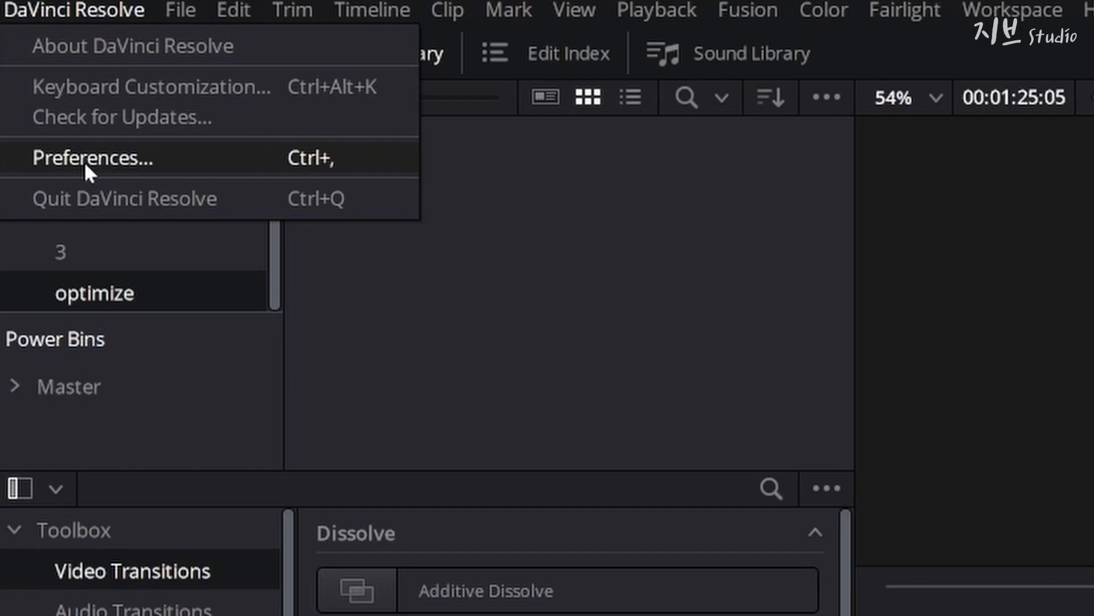
left_click(86, 161)
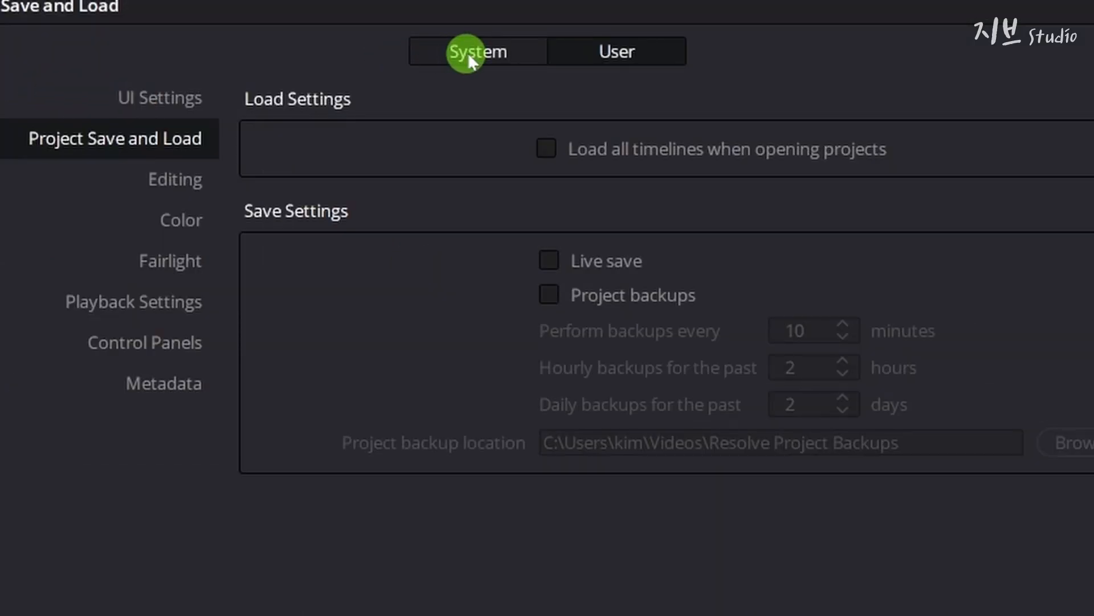
left_click(469, 55)
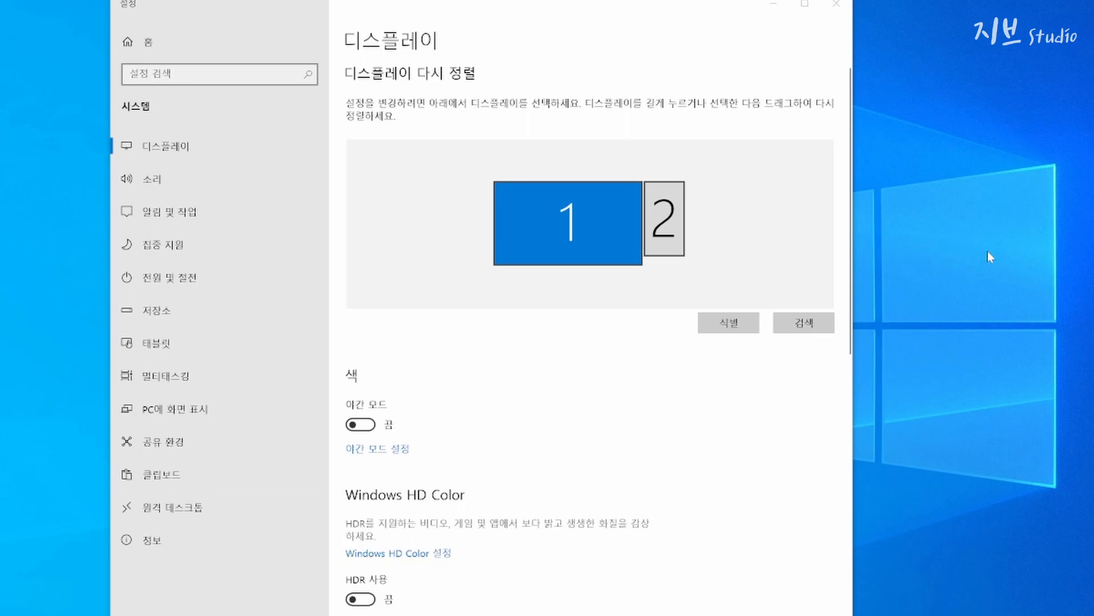
In the Windows display settings, open the graphics settings and try browsing to the Resolve application in the DaVinci Resolve folder.
scroll(542, 447, "down", 8)
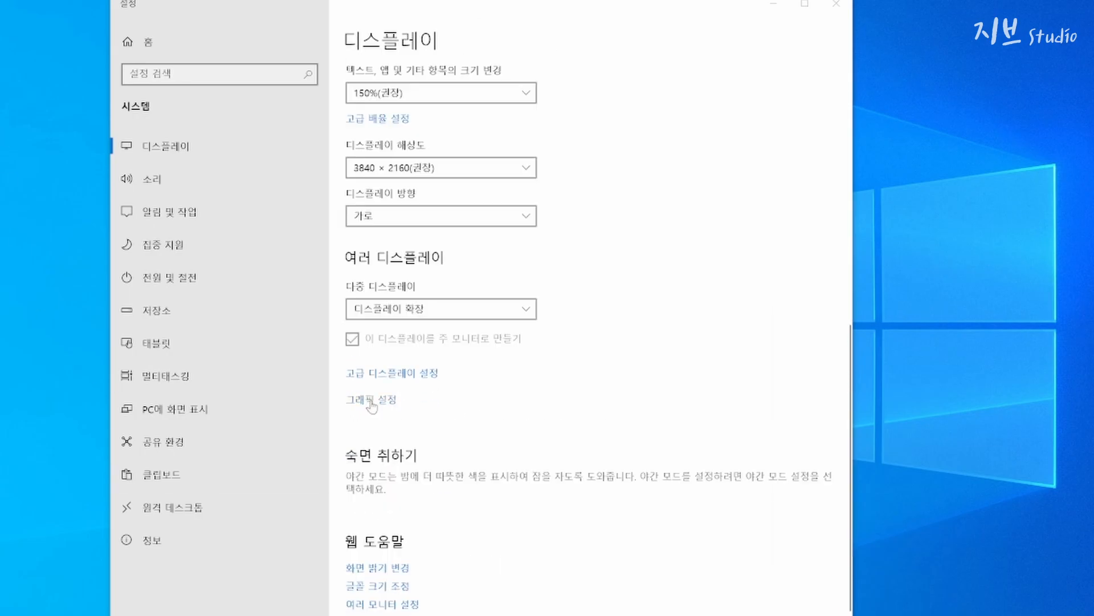
left_click(372, 401)
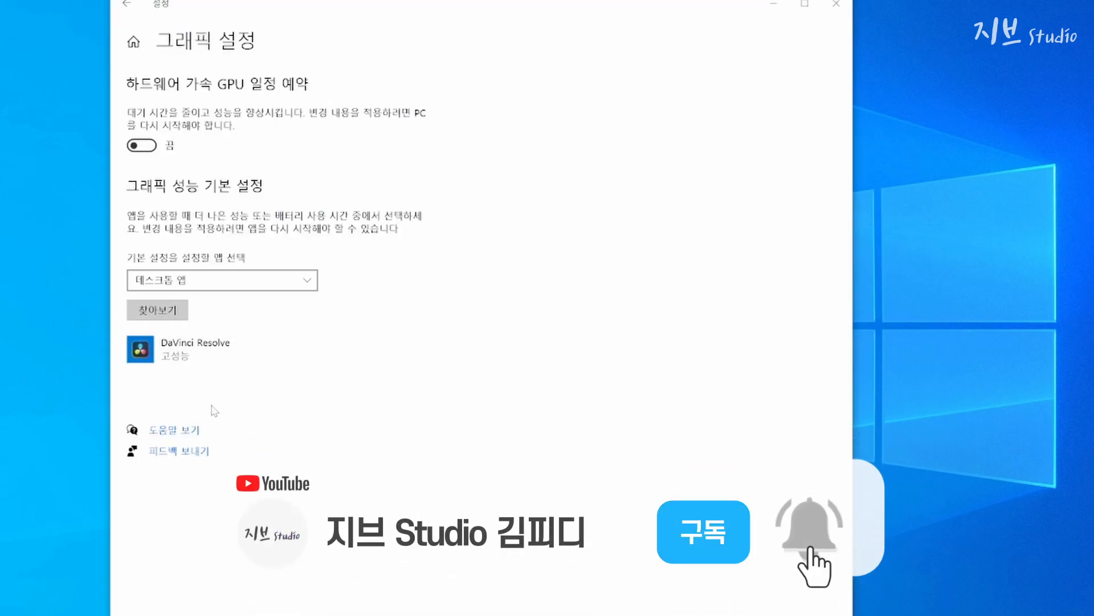
left_click(164, 312)
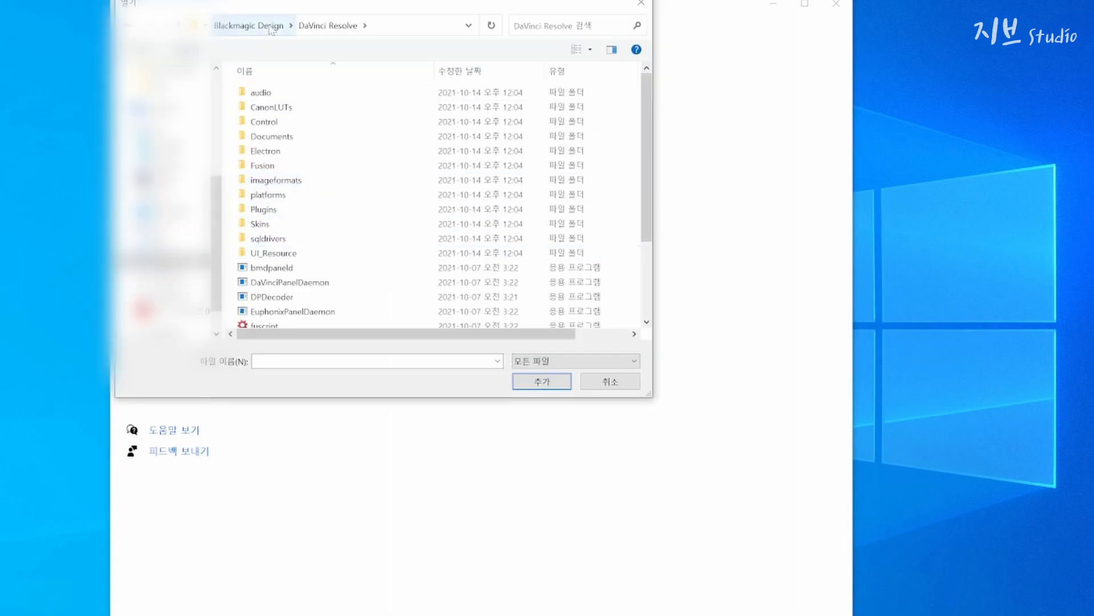
scroll(334, 207, "down", 3)
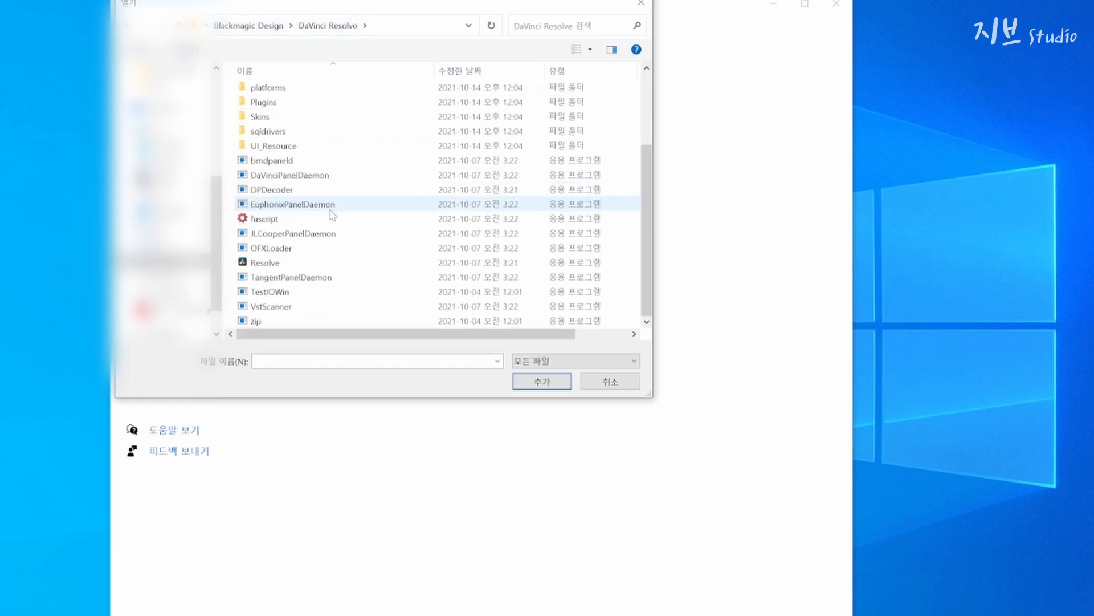
left_click(271, 263)
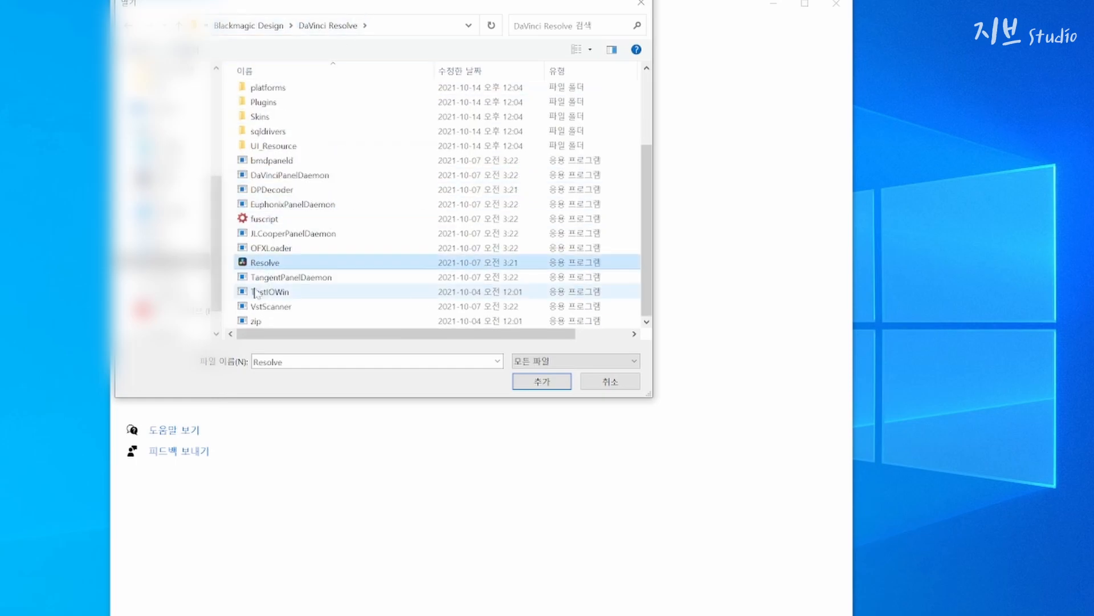
left_click(591, 383)
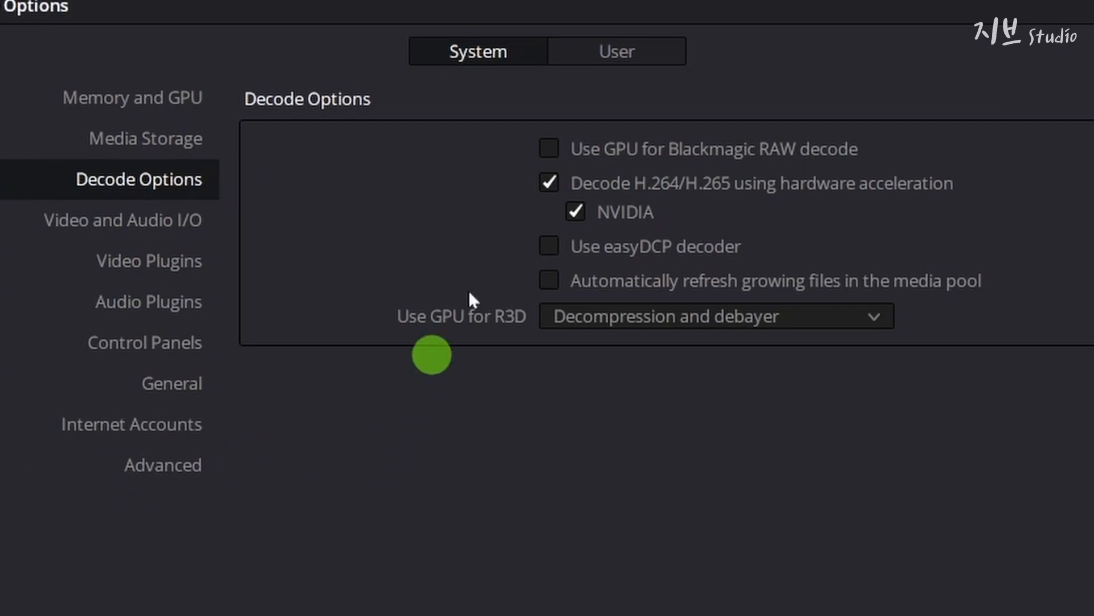
Back in the DaVinci Resolve preferences, open the UI settings of the user section.
left_click(611, 64)
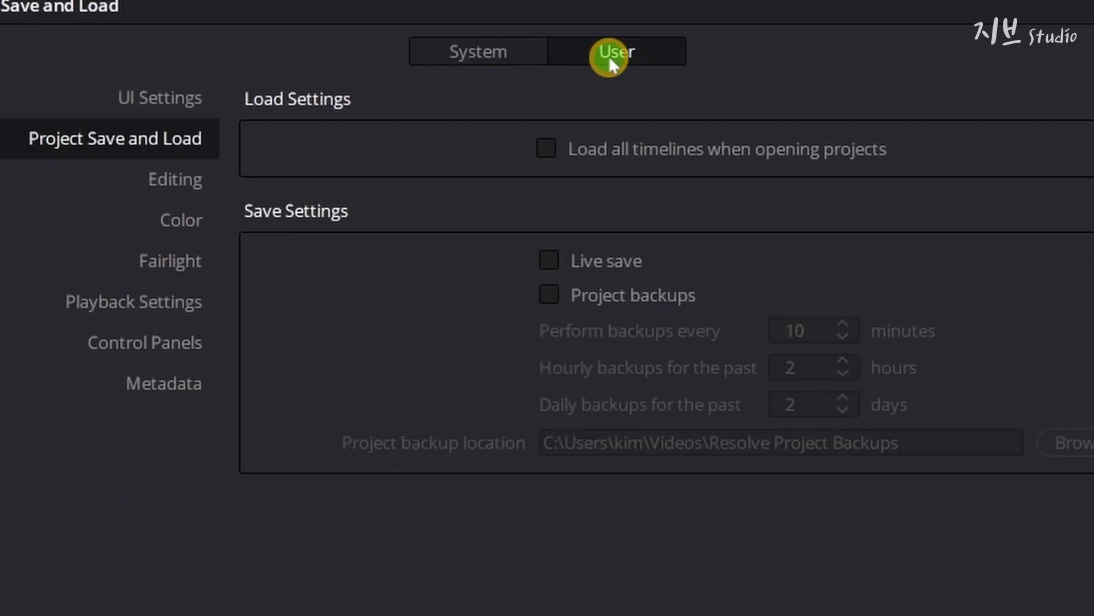
left_click(180, 99)
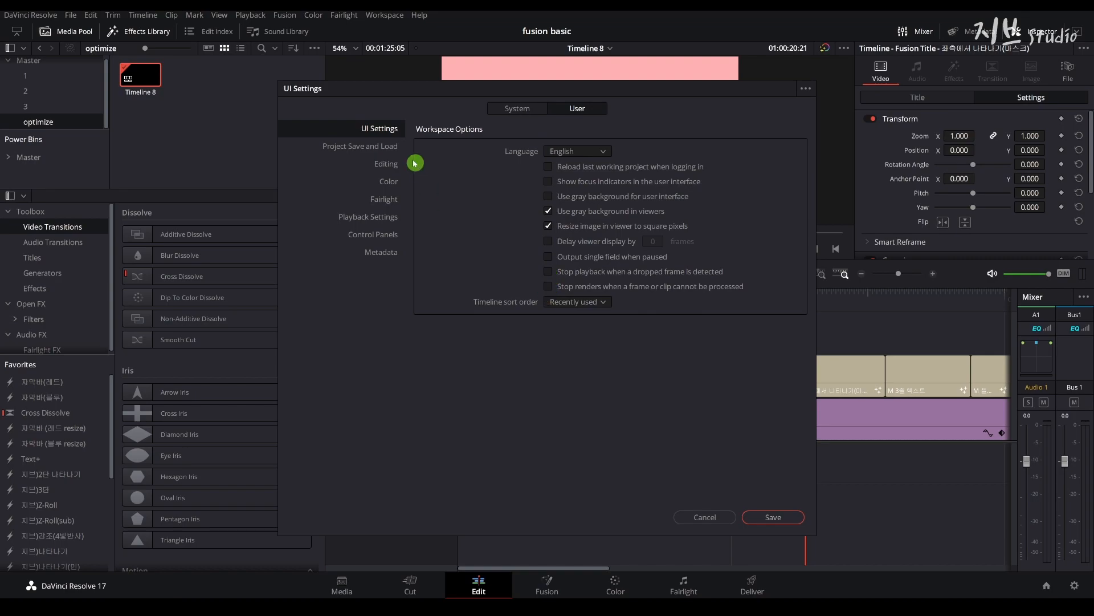
Turn project backups on and off again in the project save and load preferences.
left_click(374, 146)
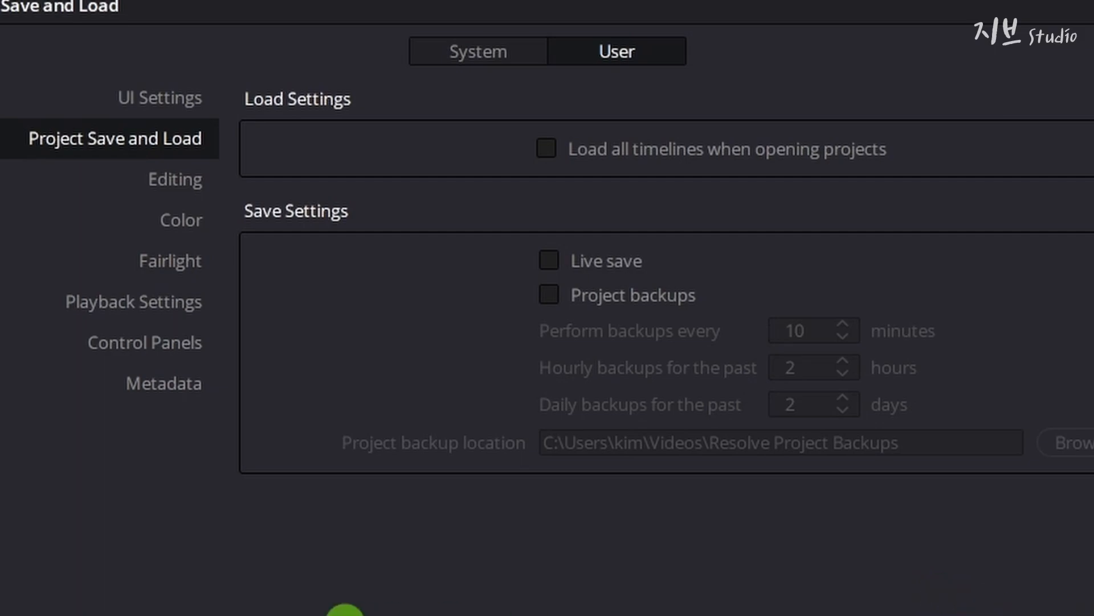
left_click(550, 295)
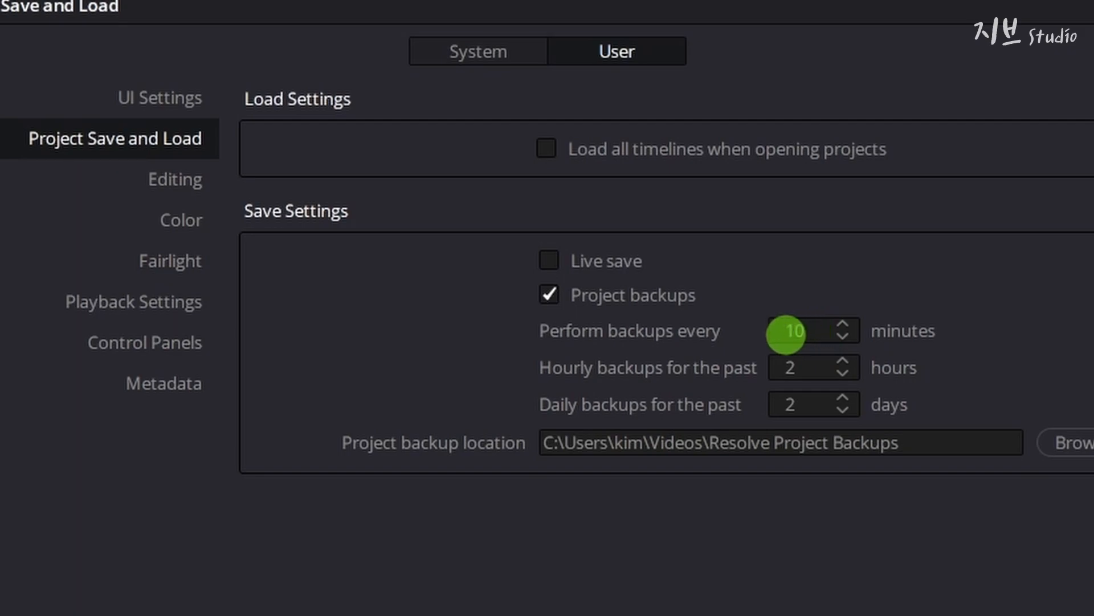
left_click(548, 295)
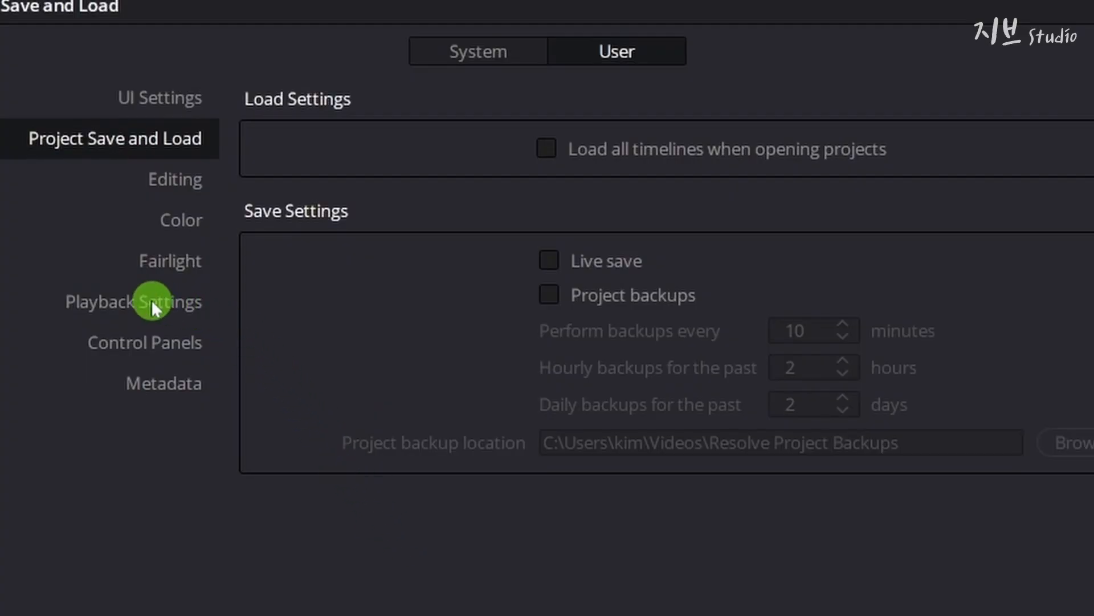
In the playback preferences, enable hiding UI overlays and minimizing interface updates during playback, and save the preferences.
left_click(152, 303)
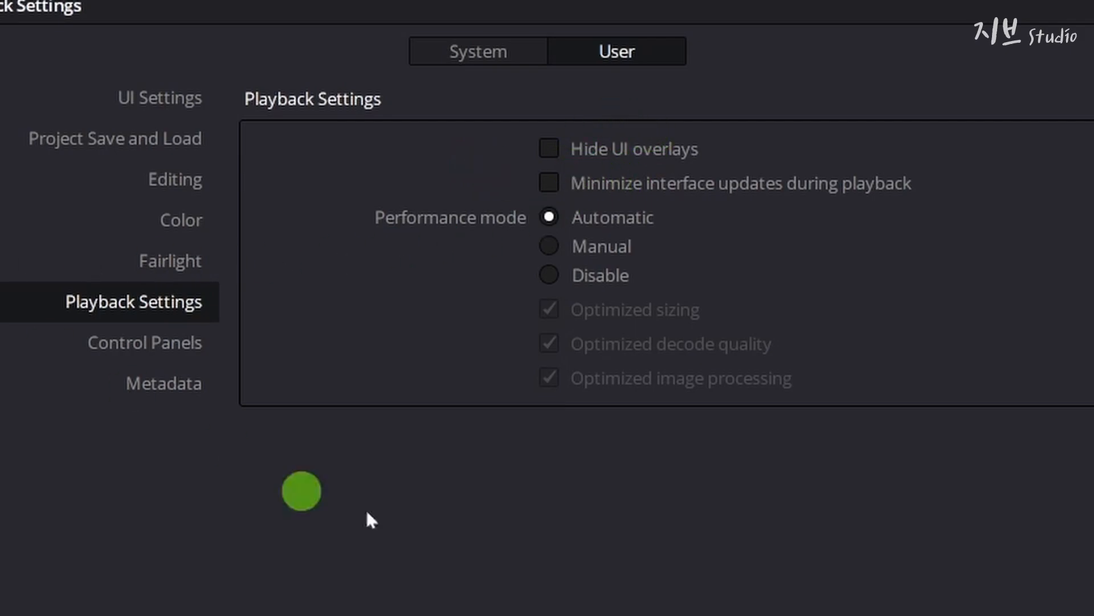
left_click(549, 150)
left_click(547, 183)
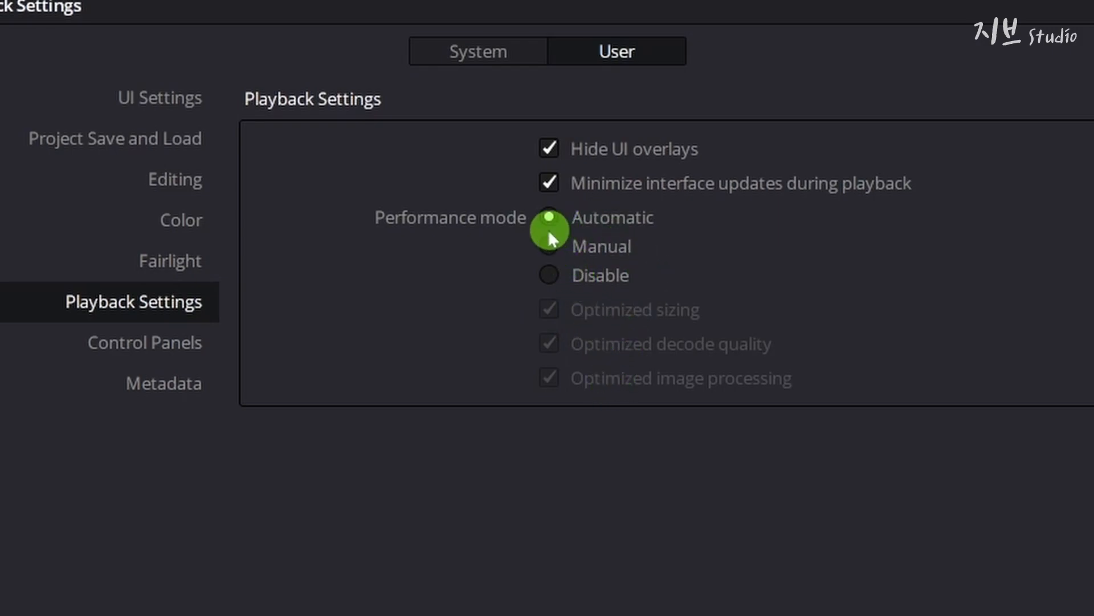
left_click(549, 247)
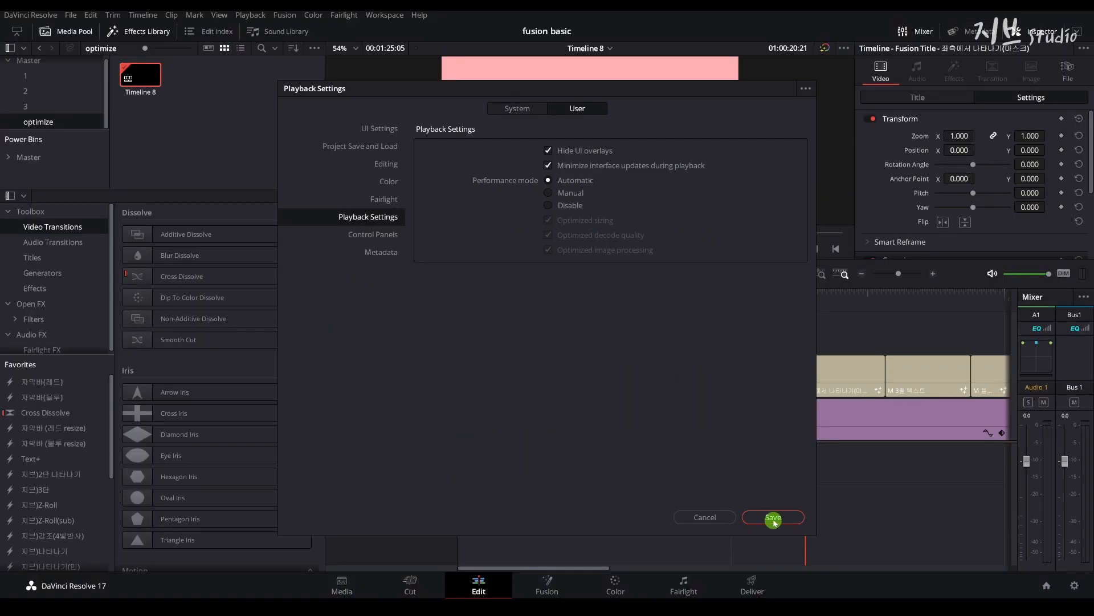
left_click(773, 518)
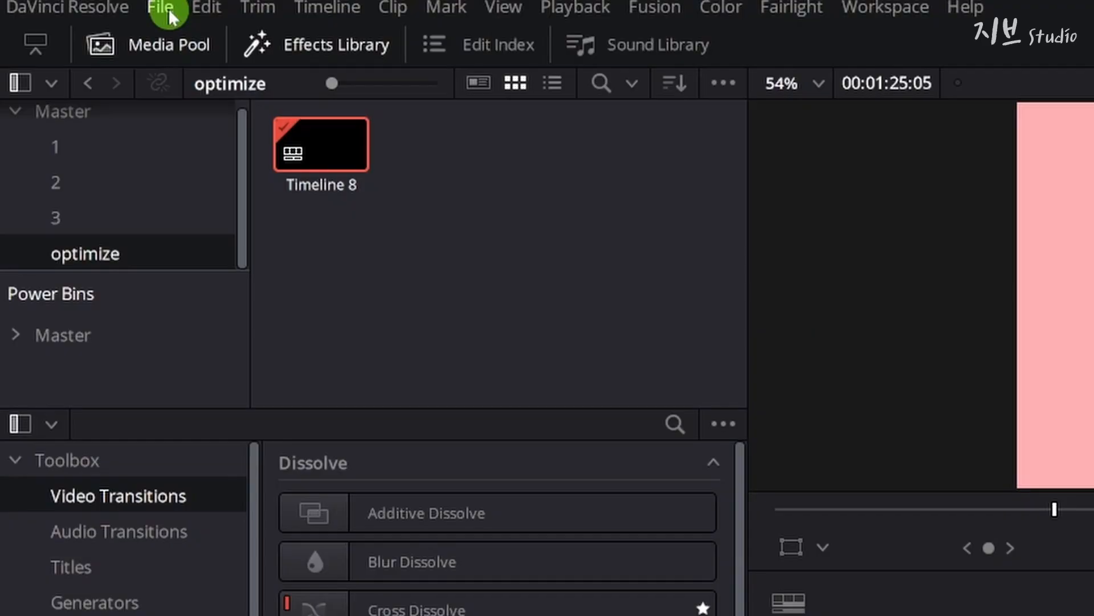
Open the project's master settings and select 8 bit as the video bit depth for video monitoring.
left_click(168, 8)
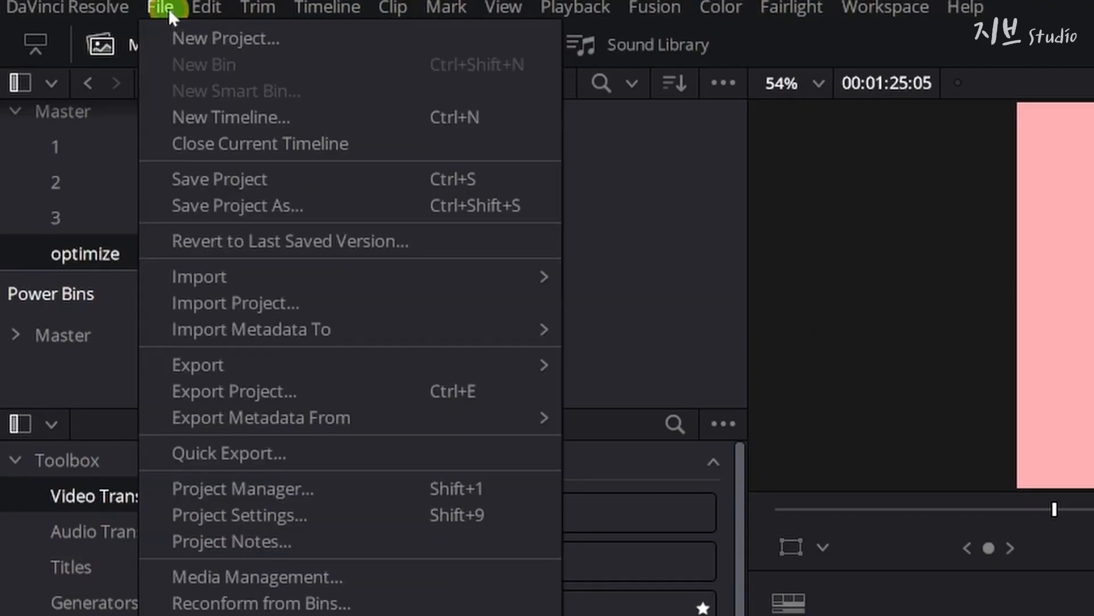
left_click(240, 515)
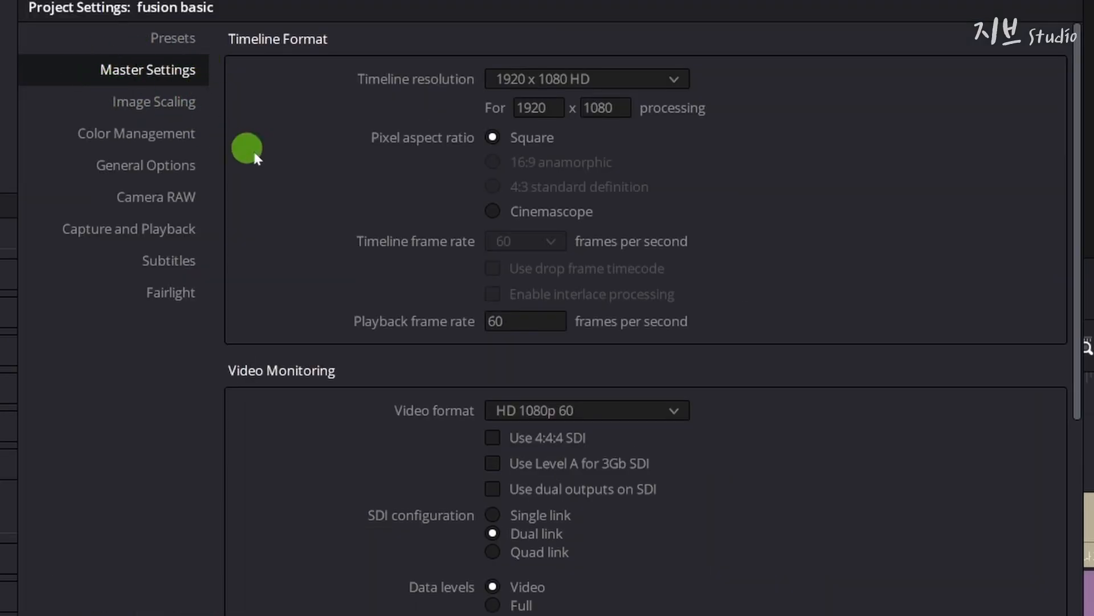
scroll(386, 399, "down", 2)
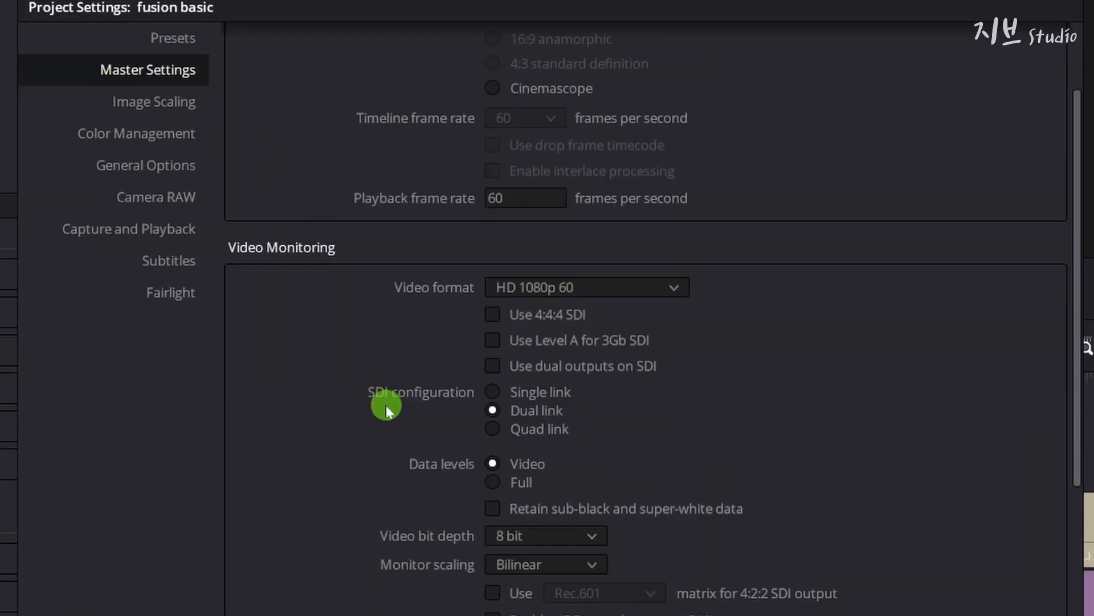
left_click(528, 542)
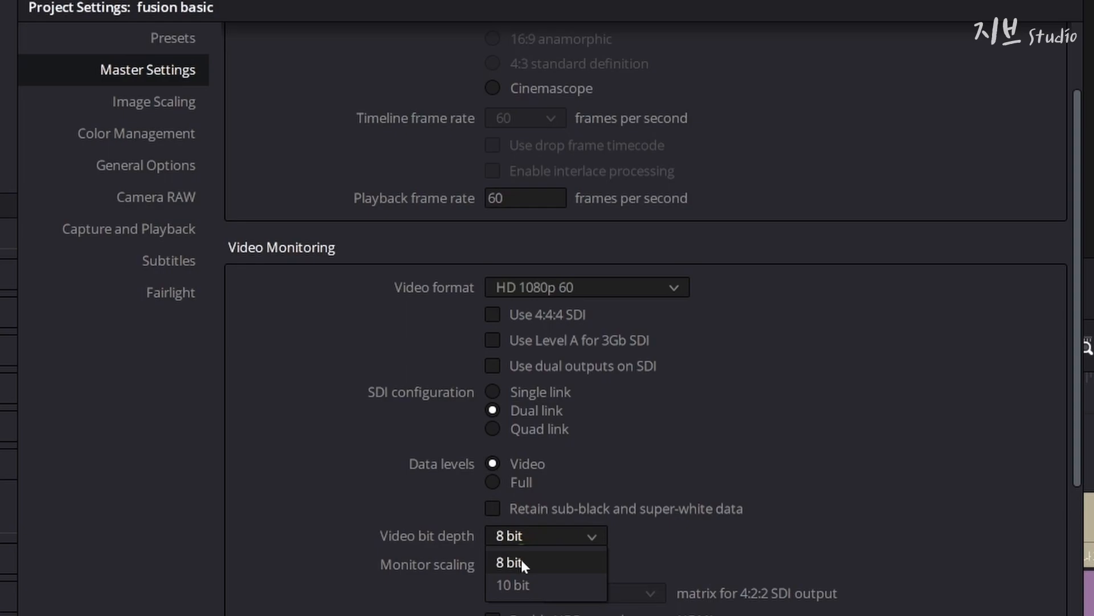
left_click(523, 562)
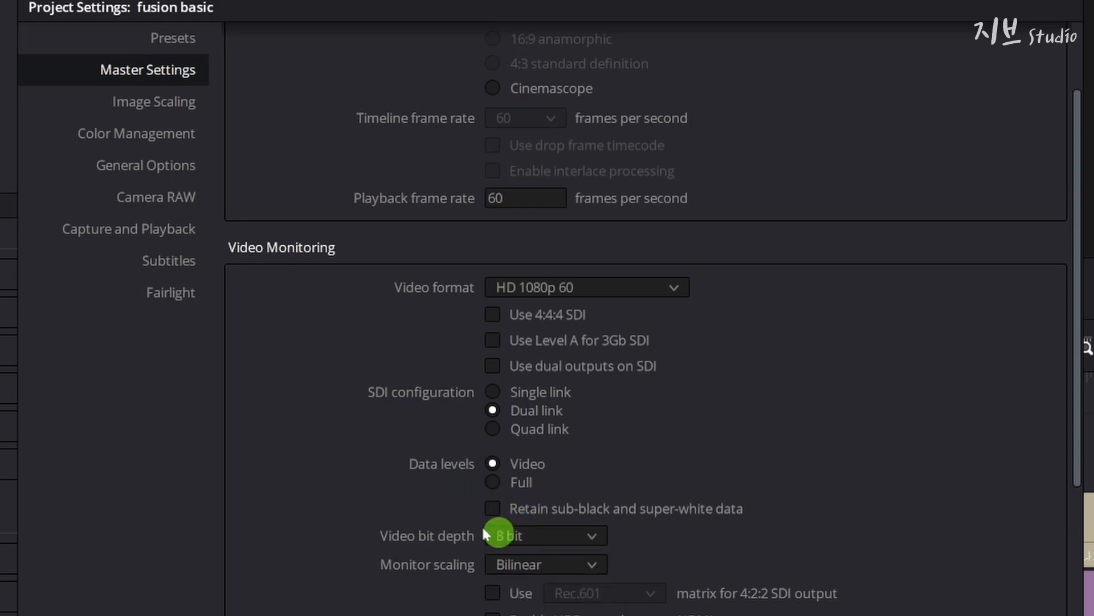
left_click(541, 534)
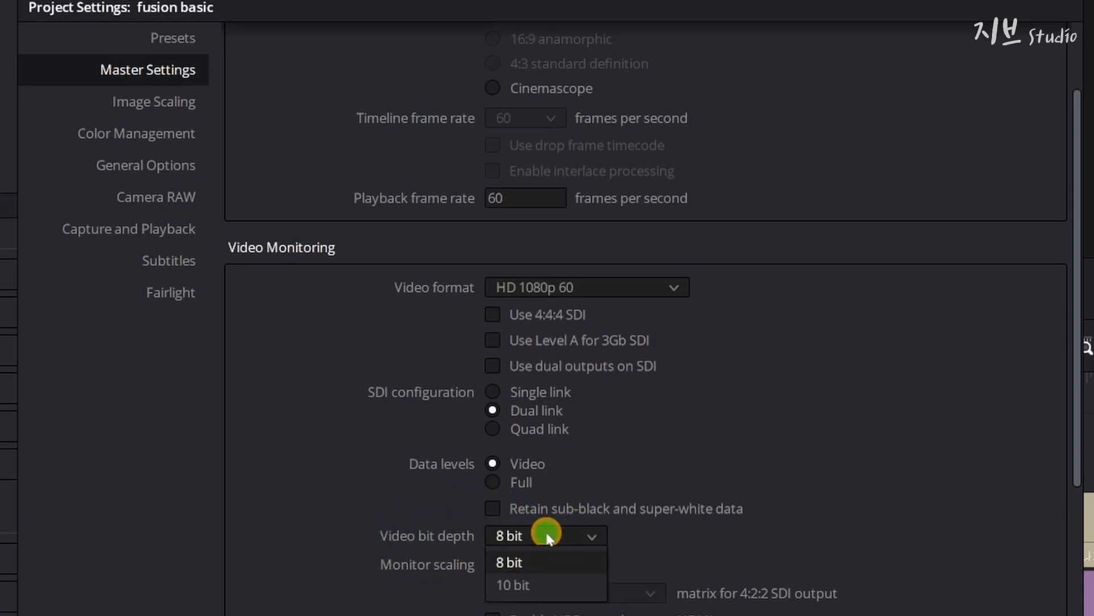
left_click(528, 560)
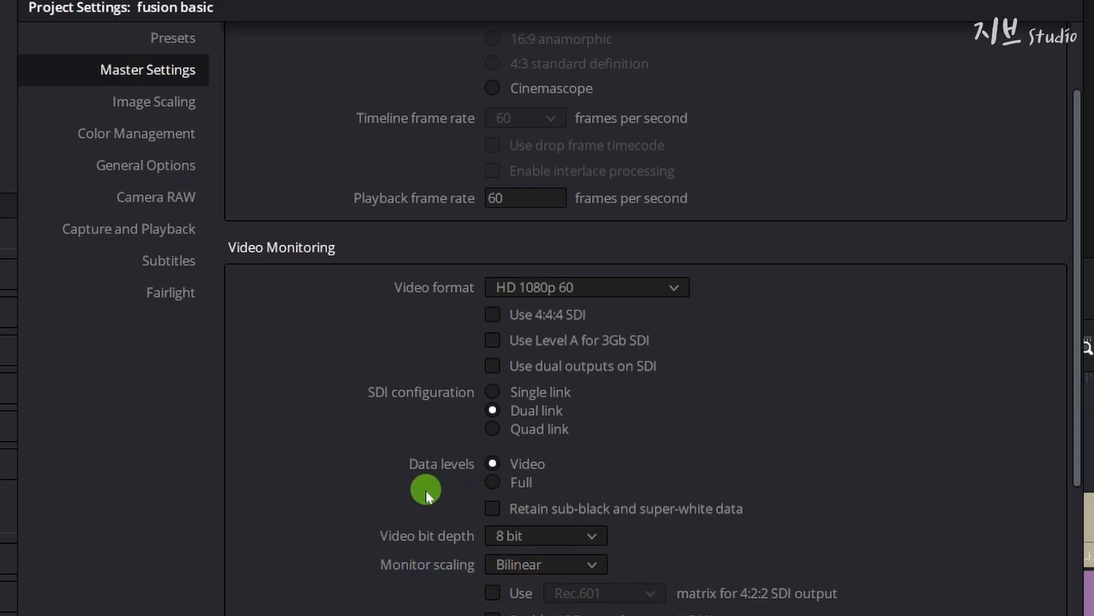
left_click(519, 535)
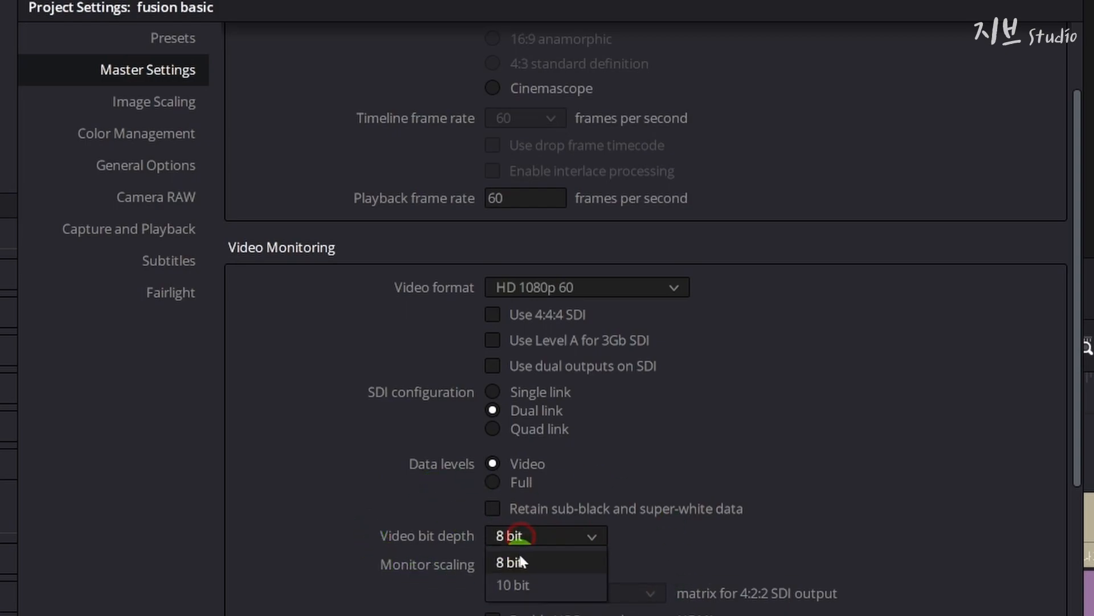
left_click(520, 562)
Select Bilinear as the monitor scaling in the video monitoring settings.
scroll(519, 548, "down", 2)
left_click(524, 472)
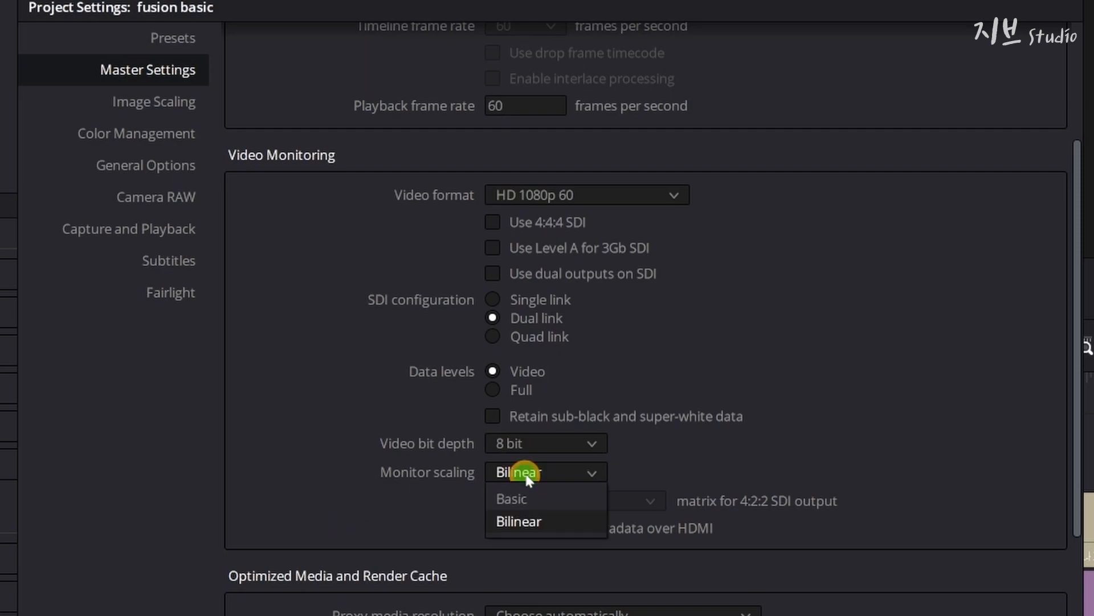
left_click(517, 521)
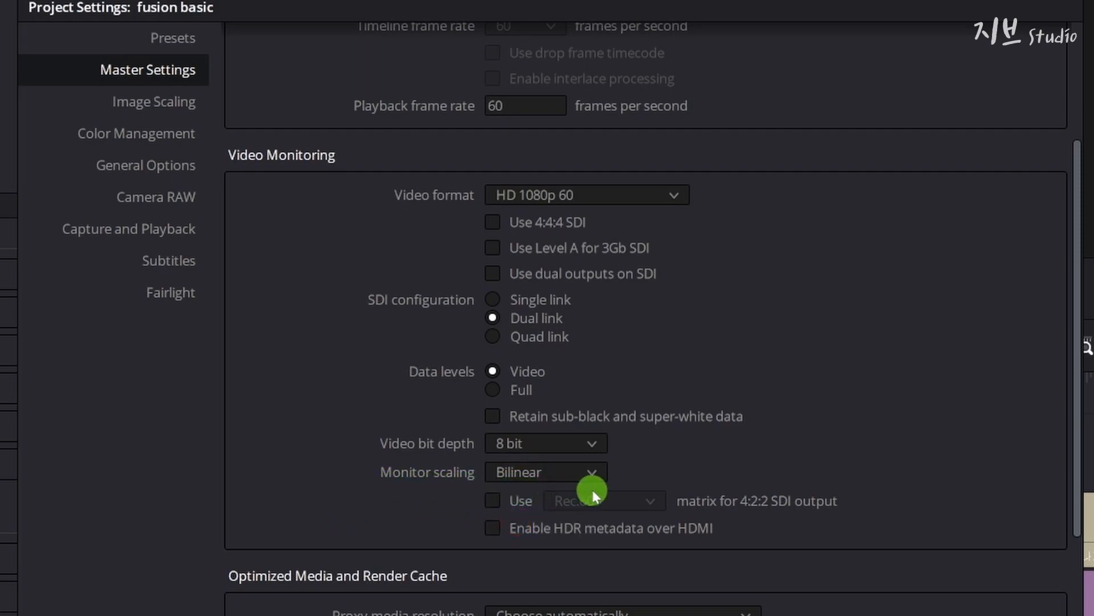
left_click(545, 472)
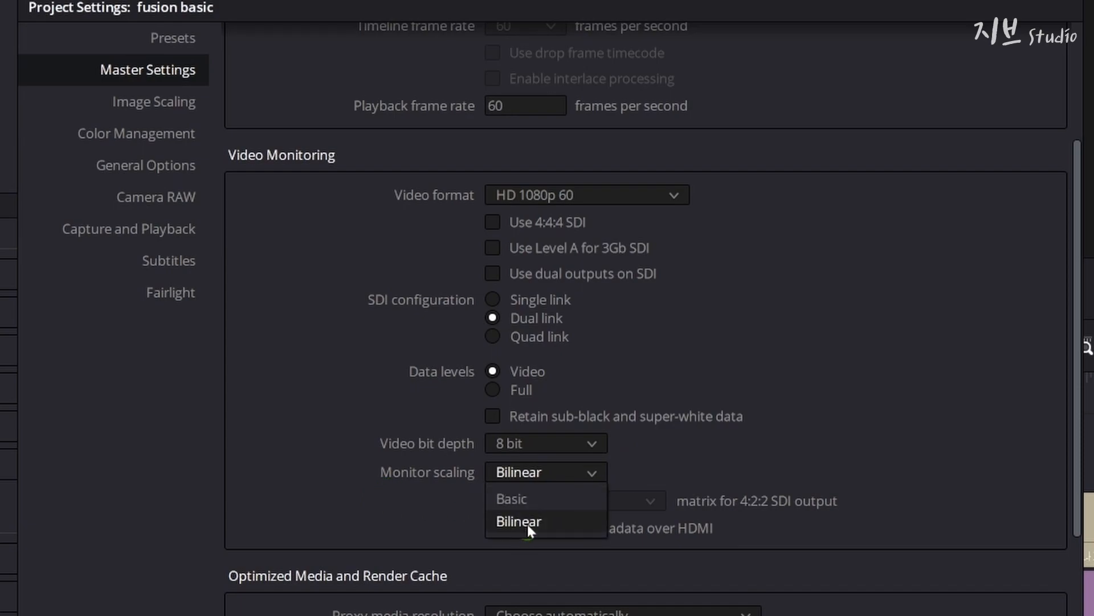
left_click(528, 525)
Set the proxy media format, optimized media format and render cache format to DNxHR LB.
scroll(286, 465, "down", 4)
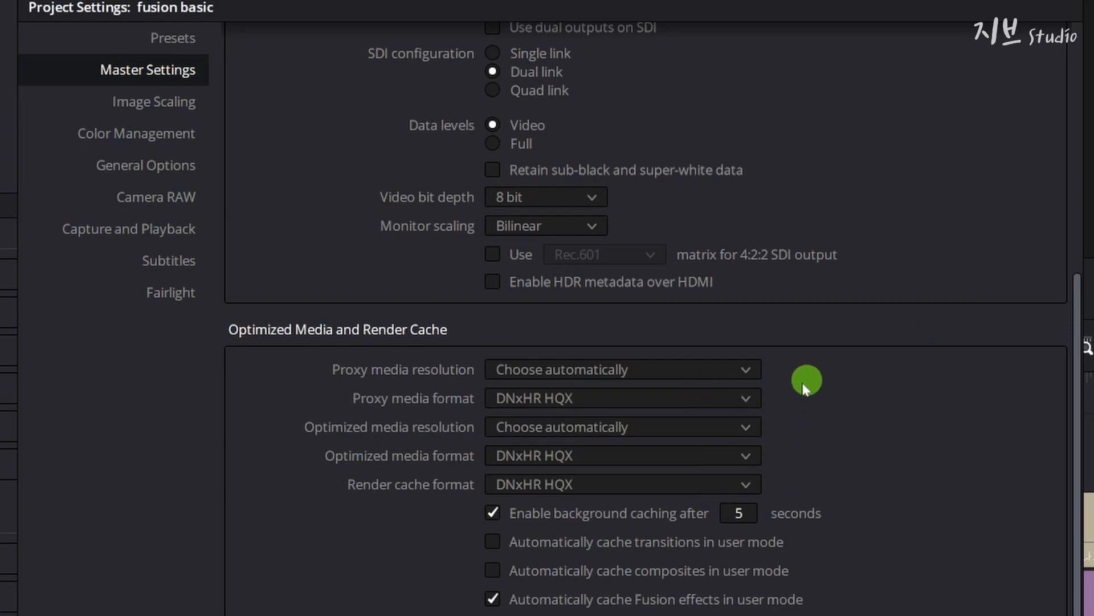
left_click(746, 398)
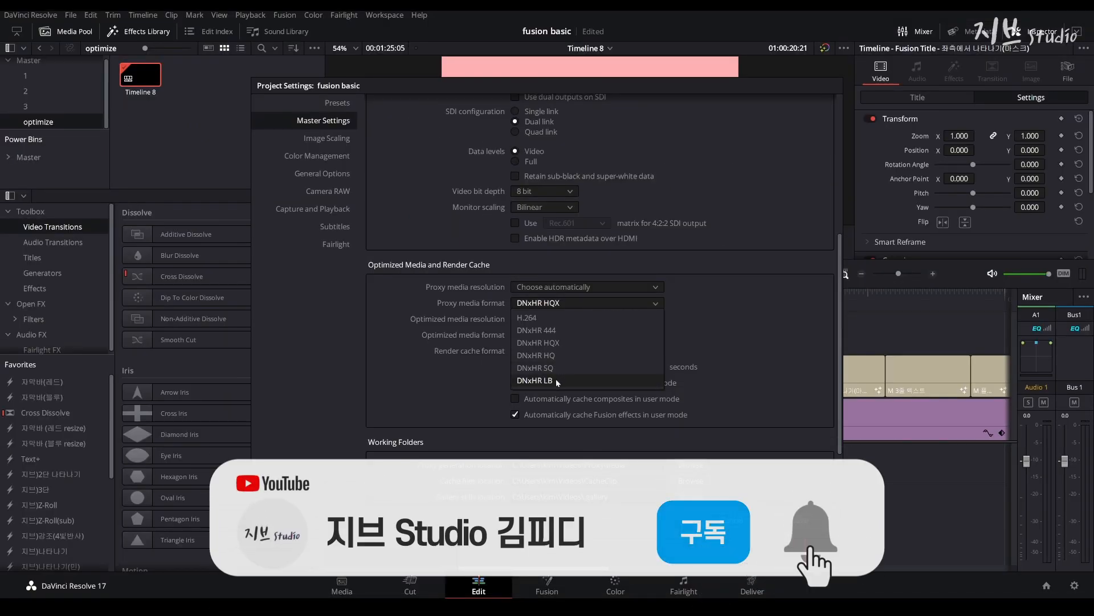
left_click(560, 377)
left_click(546, 335)
left_click(536, 424)
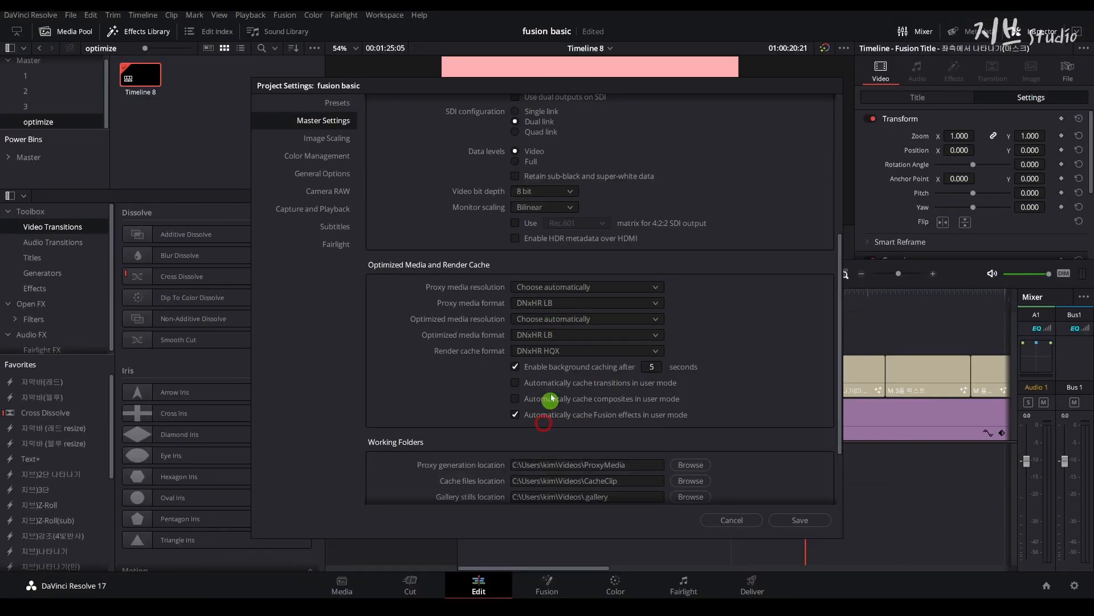
left_click(531, 485)
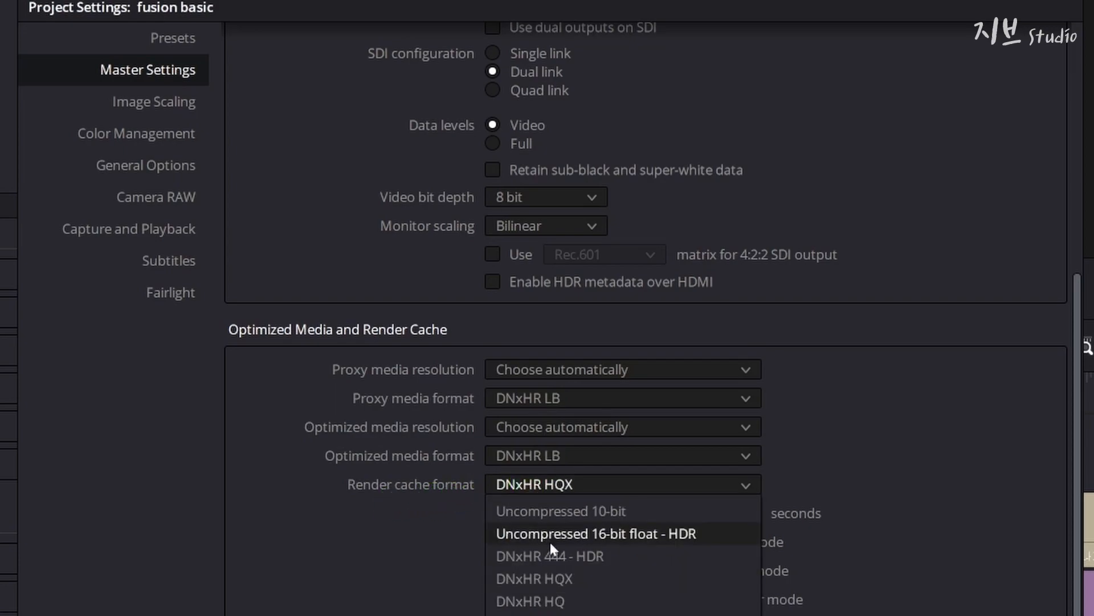
left_click(564, 615)
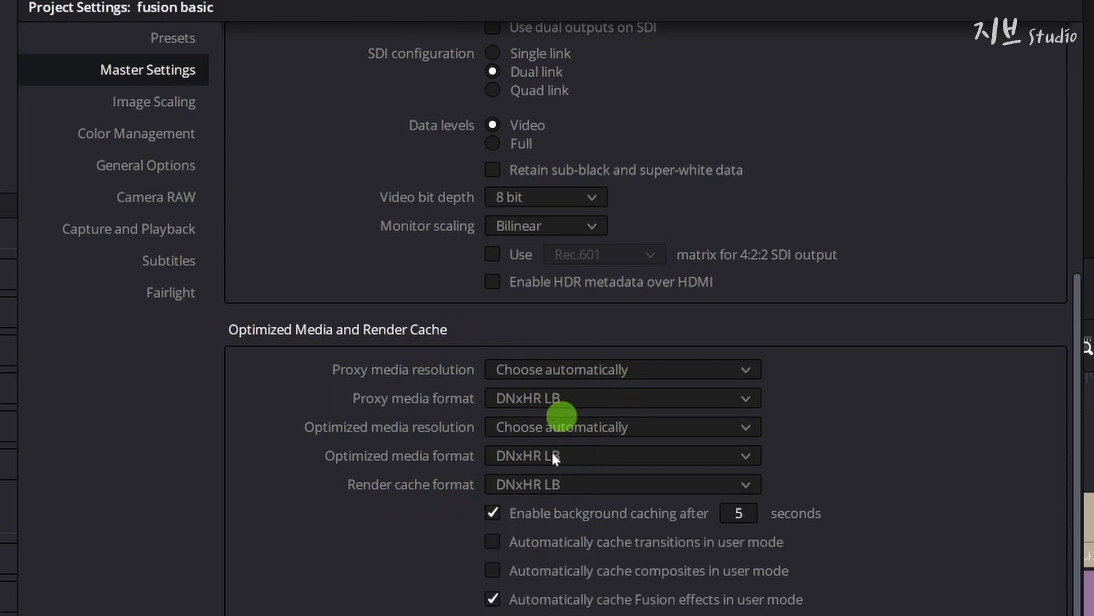
Examine the optimized media and render cache options in the master settings and the available Render Cache modes for playback.
scroll(530, 484, "down", 3)
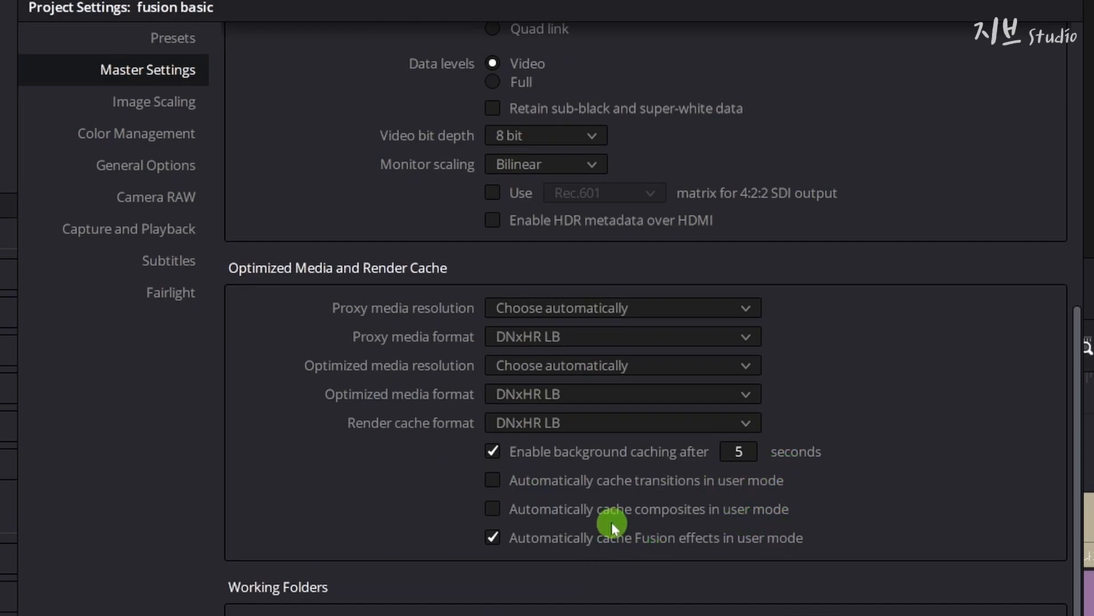
scroll(564, 546, "down", 3)
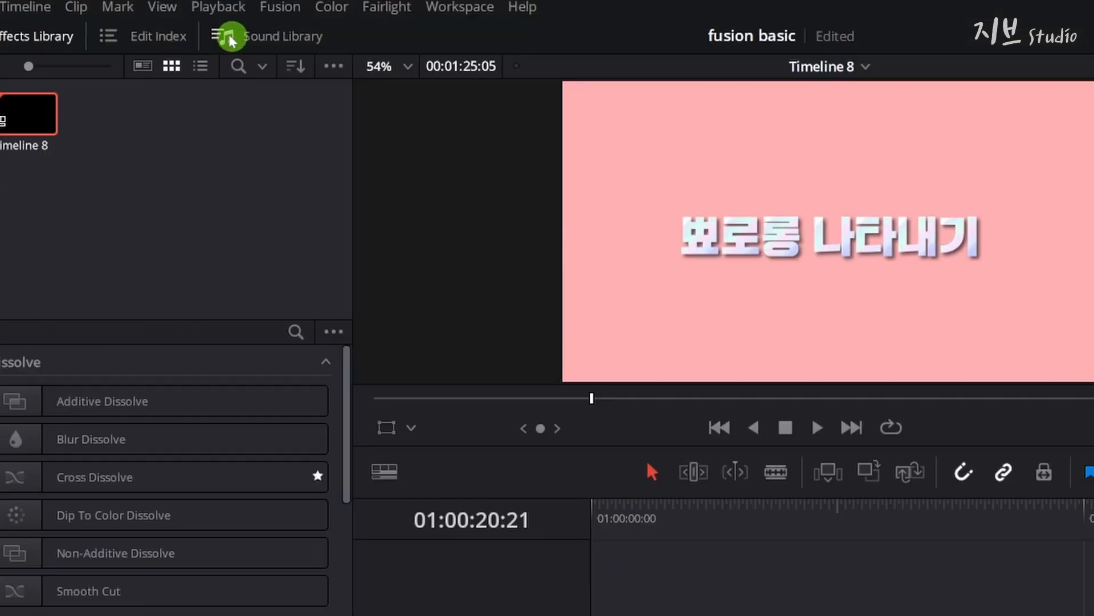
left_click(218, 7)
mouse_move(288, 111)
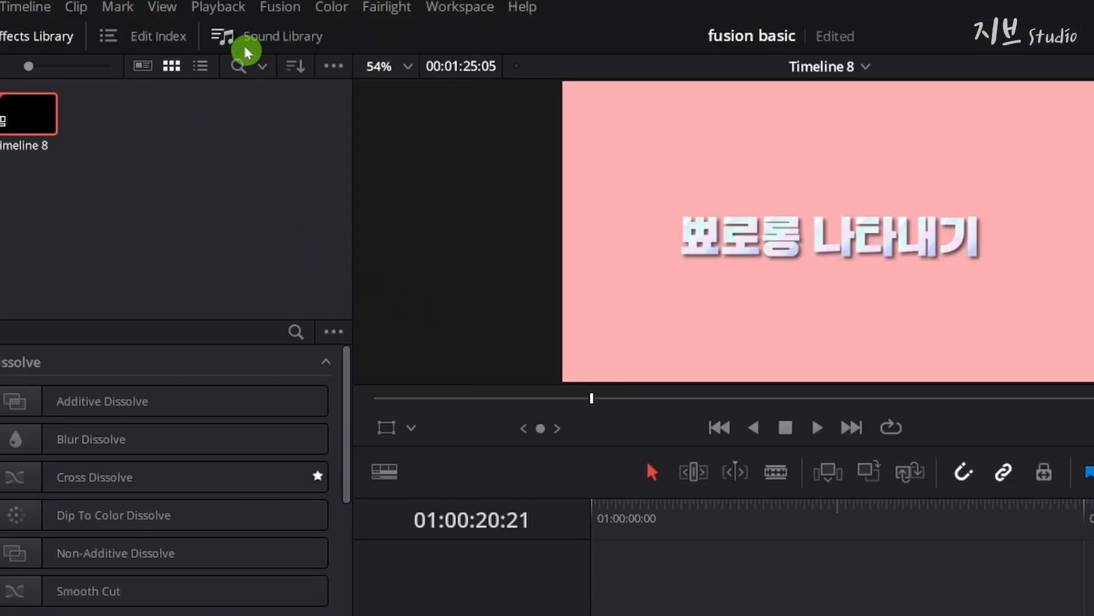
left_click(228, 7)
mouse_move(279, 114)
mouse_move(477, 112)
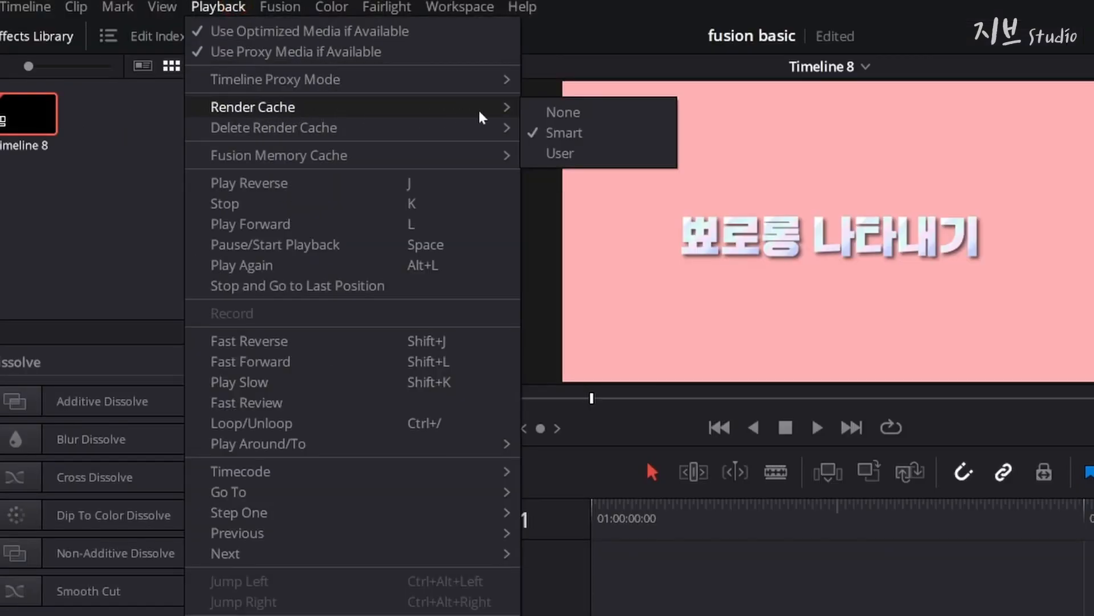
left_click(562, 153)
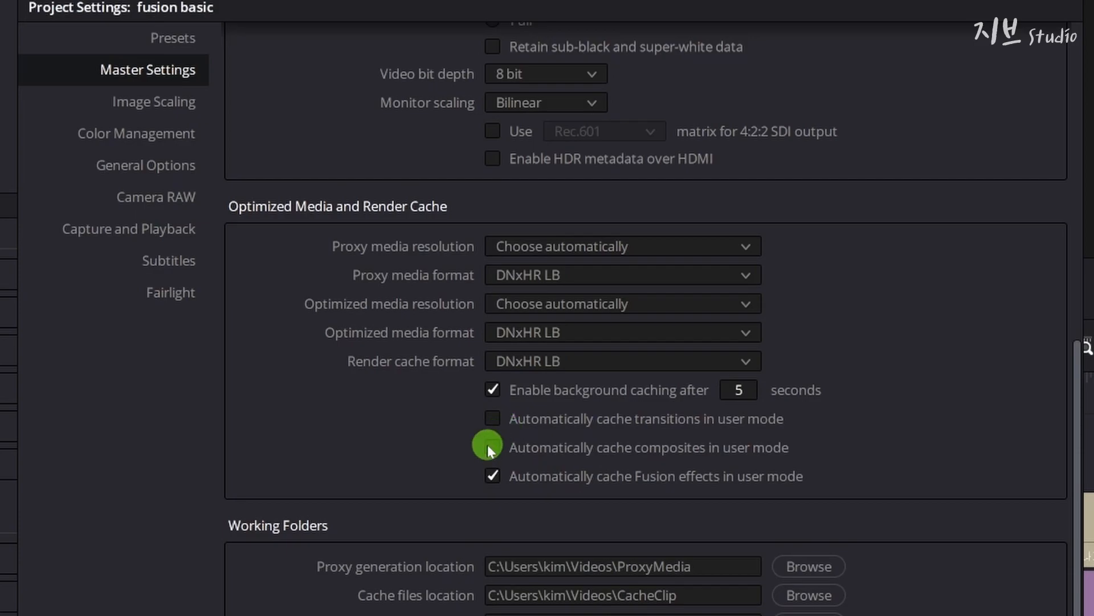
scroll(487, 444, "down", 1)
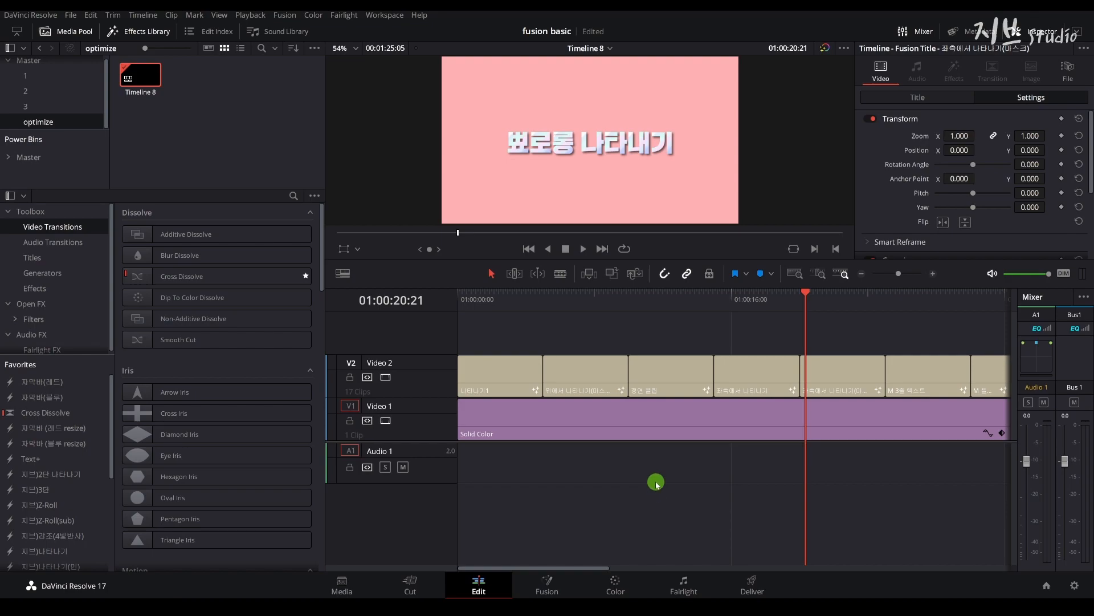
Play the titles on the Edit page timeline from the beginning to check playback.
left_click(1047, 586)
left_click_drag(589, 303, 545, 322)
left_click_drag(484, 304, 456, 304)
key("space")
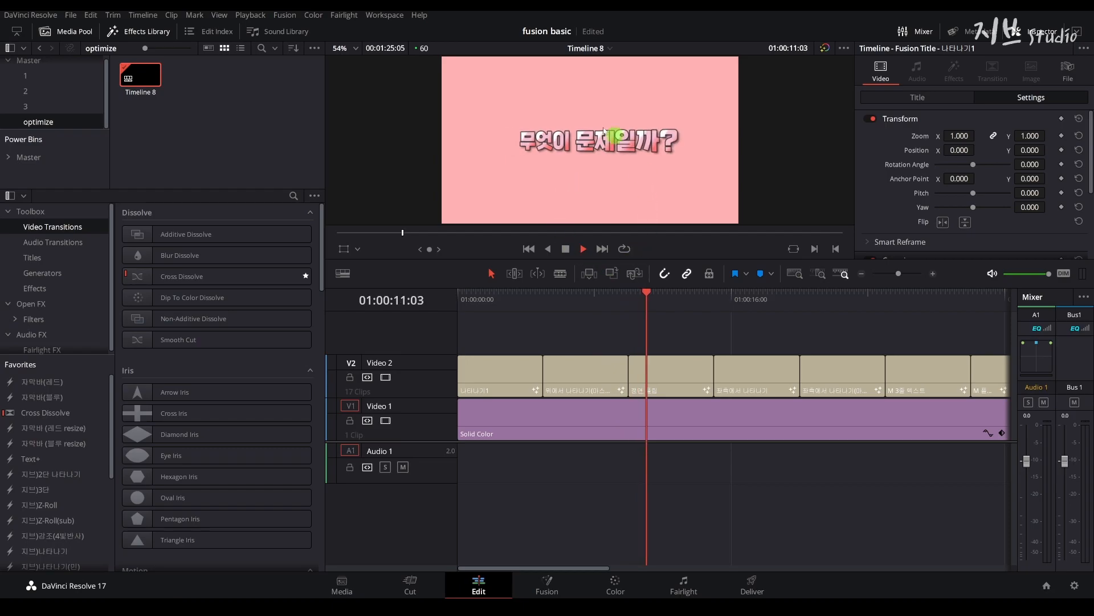
key("space")
Open the third title clip, "무엇이 문제일까?", in the Fusion page and play its composition.
left_click(686, 375)
right_click(686, 376)
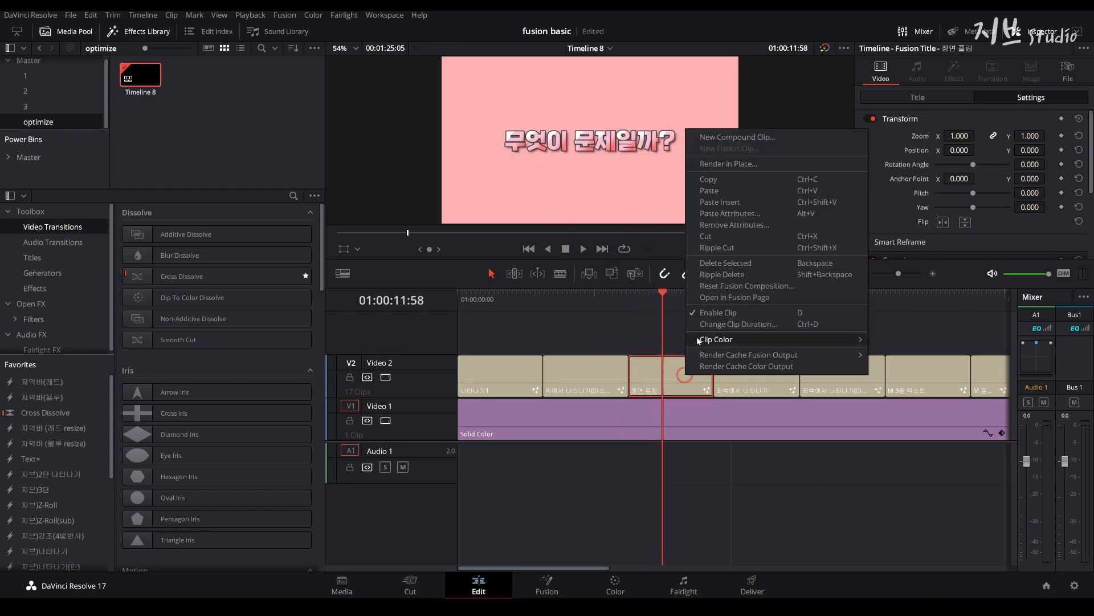
left_click(718, 340)
left_click_drag(20, 207, 38, 210)
key("space")
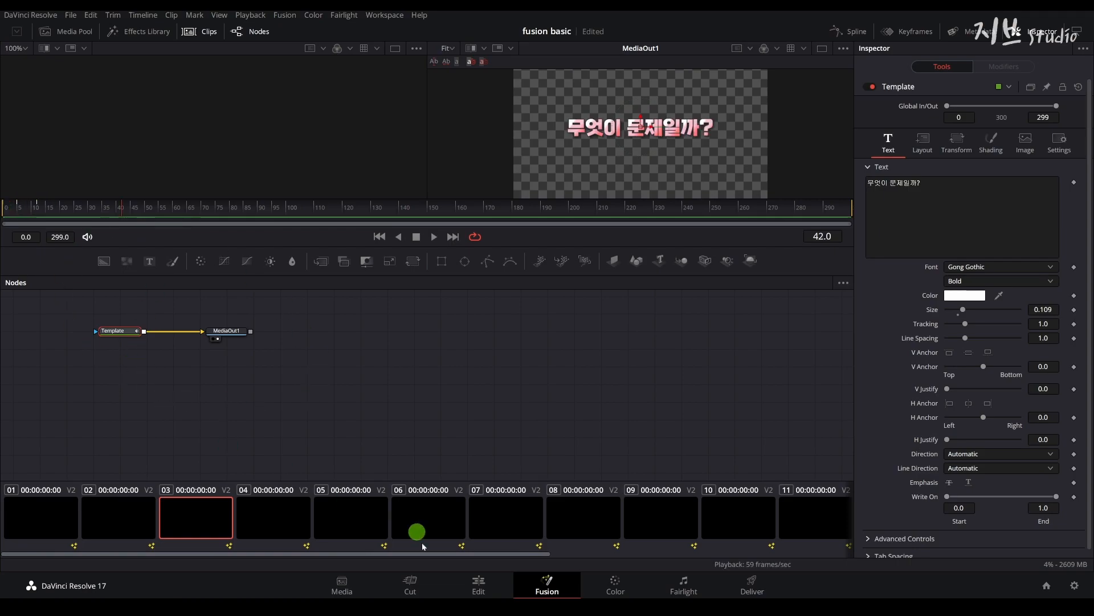
Return to the Edit page and play the third and fourth titles on the timeline to check their playback.
left_click(472, 589)
left_click(629, 297)
key("space")
key("space")
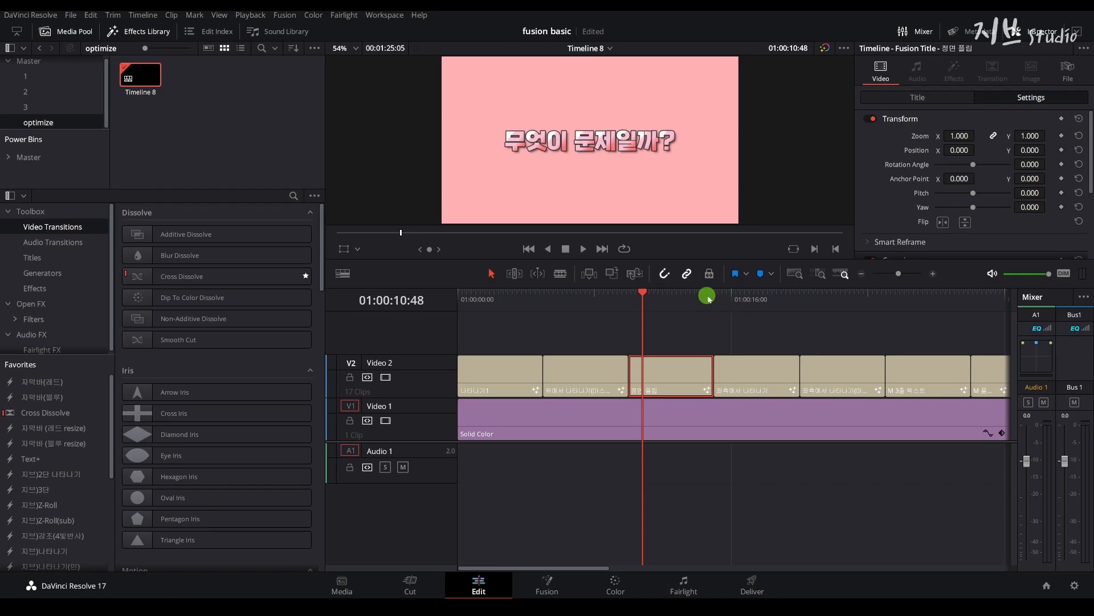
left_click(713, 301)
key("space")
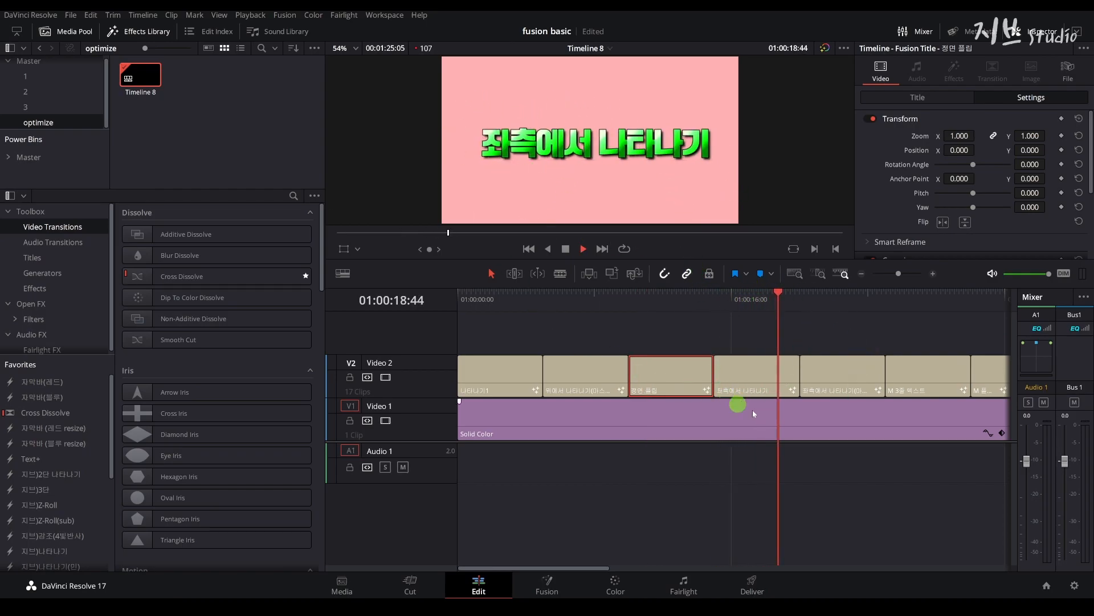
left_click(713, 300)
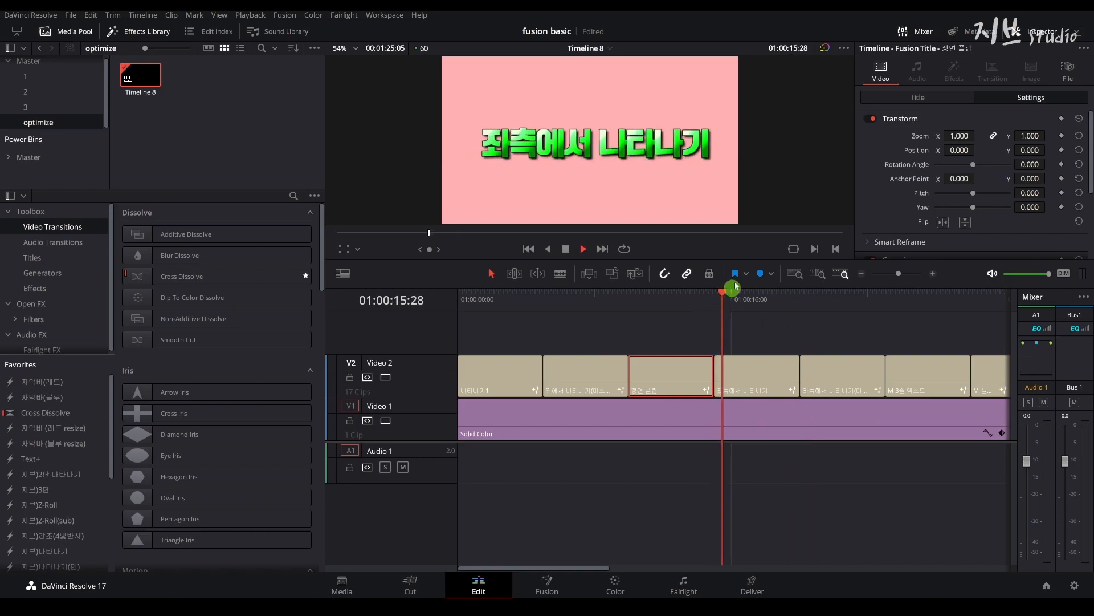
key("space")
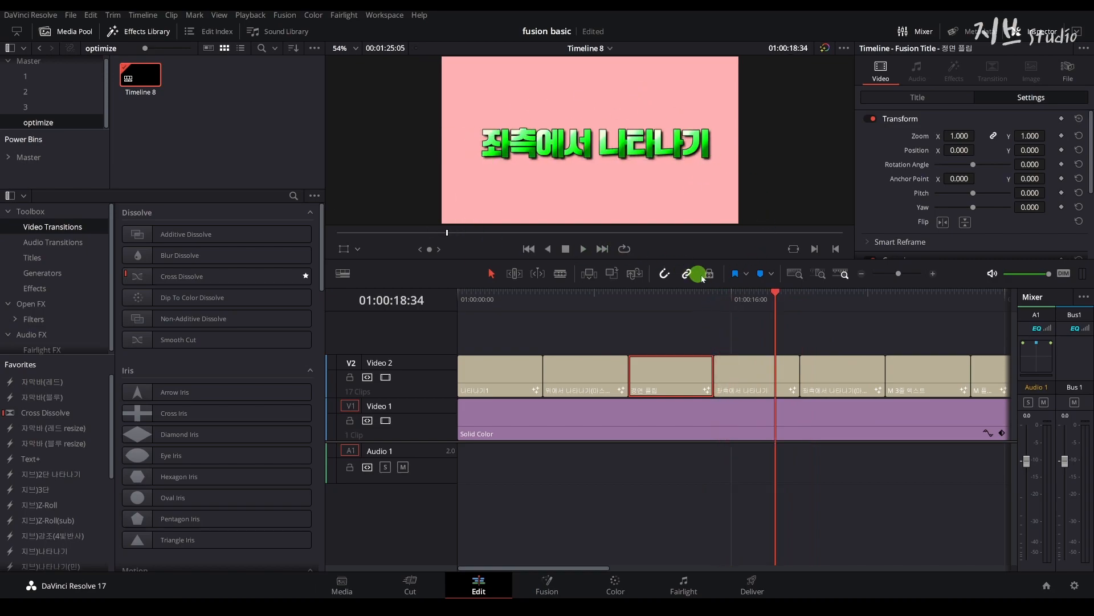
Scrub through the titles, view the third title in the Fusion page, and return to it on the Edit page timeline.
left_click_drag(501, 300, 579, 301)
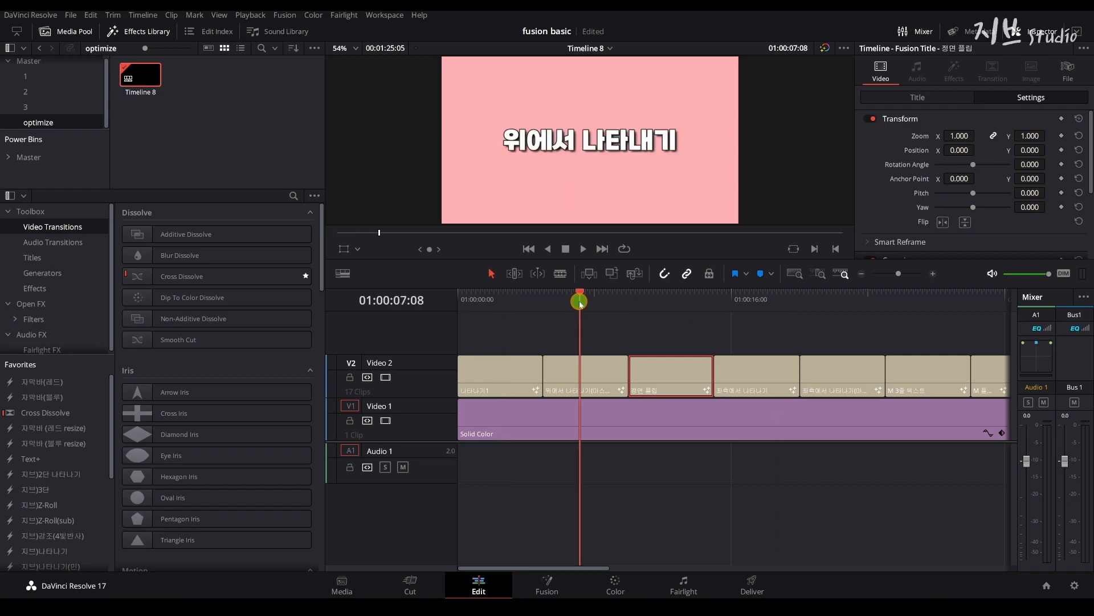
left_click(653, 303)
left_click(747, 310)
key("shift+5")
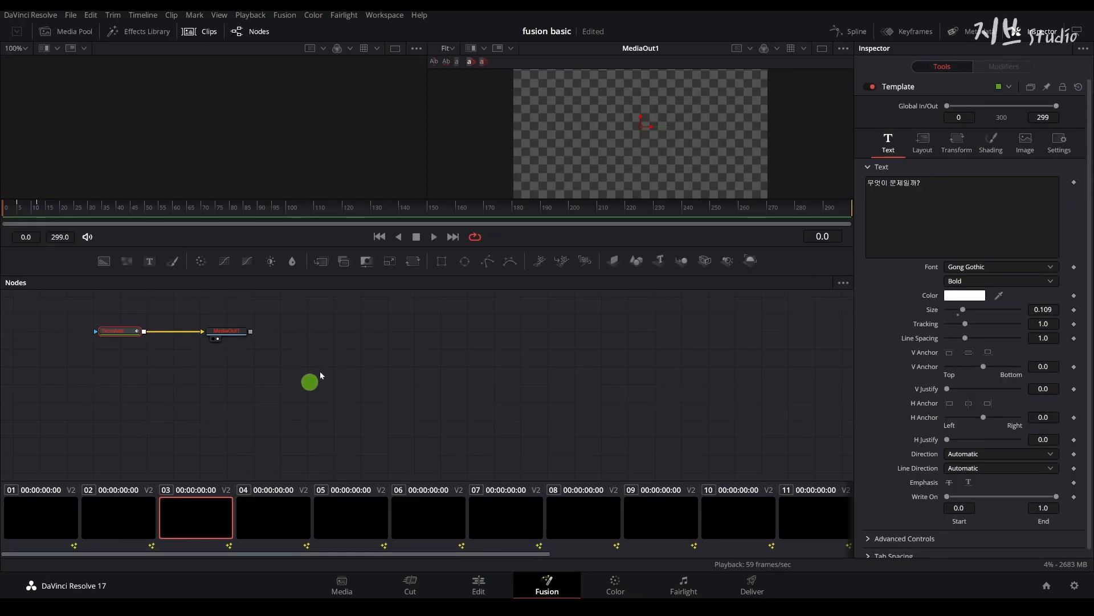
left_click(479, 585)
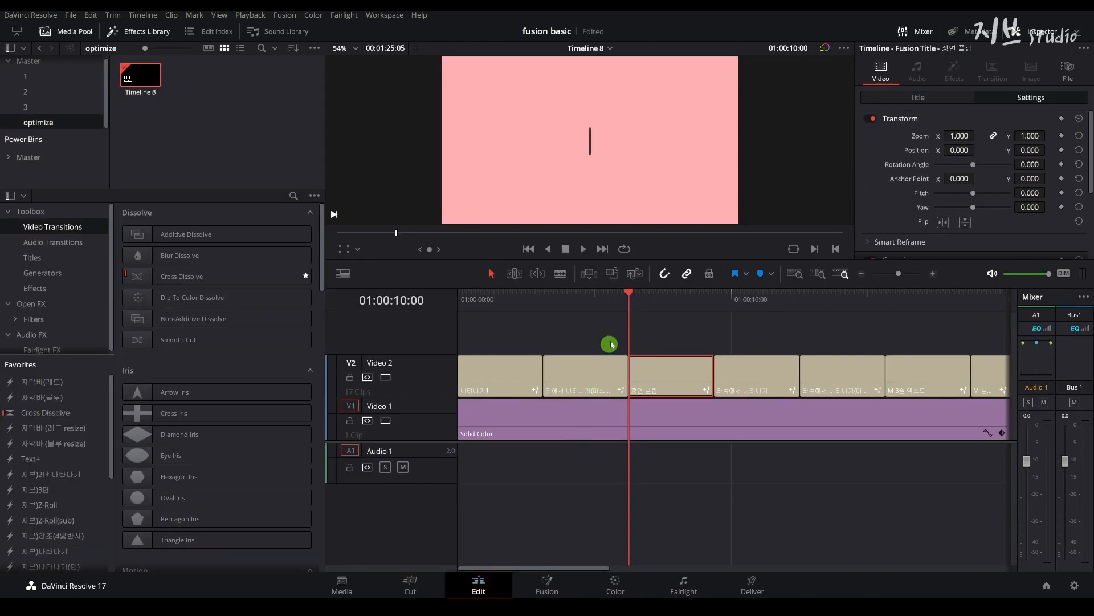
left_click(655, 297)
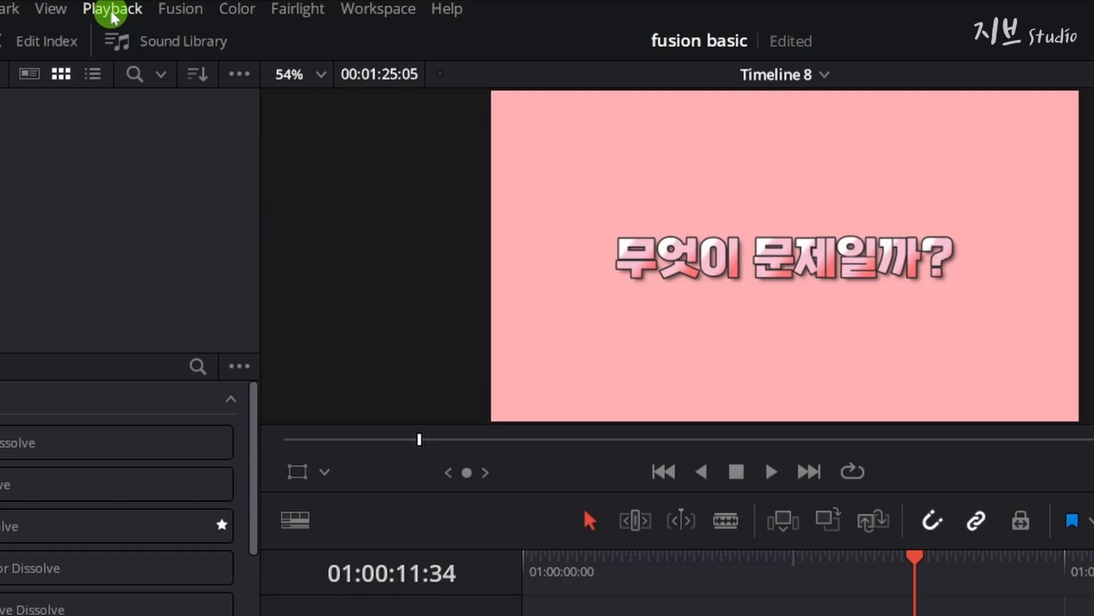
Examine the playback options for optimized media, proxy media and Timeline Proxy Mode resolutions.
left_click(112, 11)
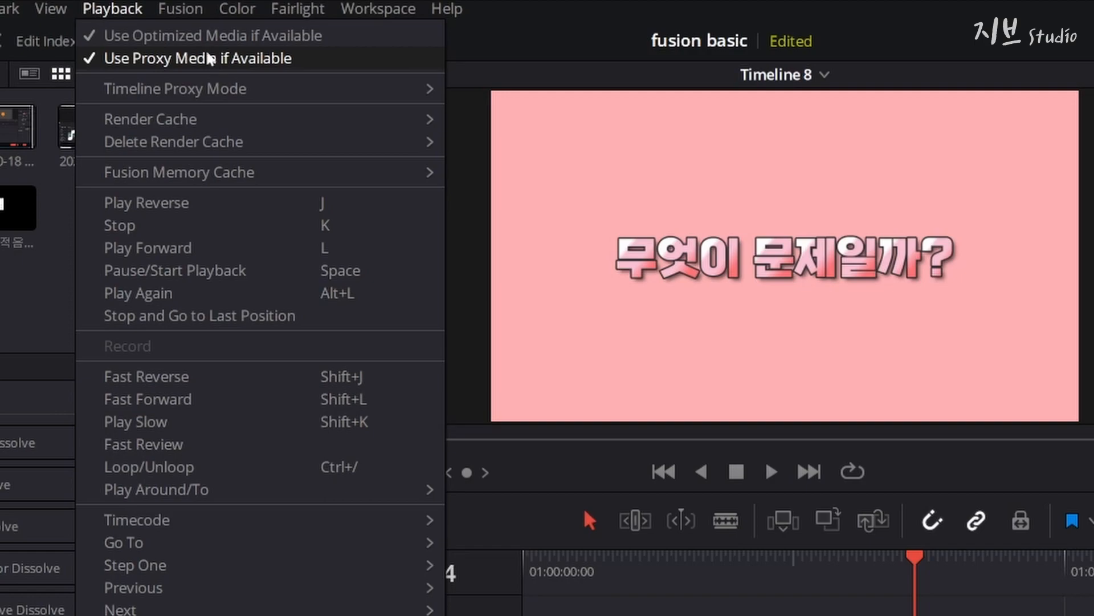
mouse_move(208, 89)
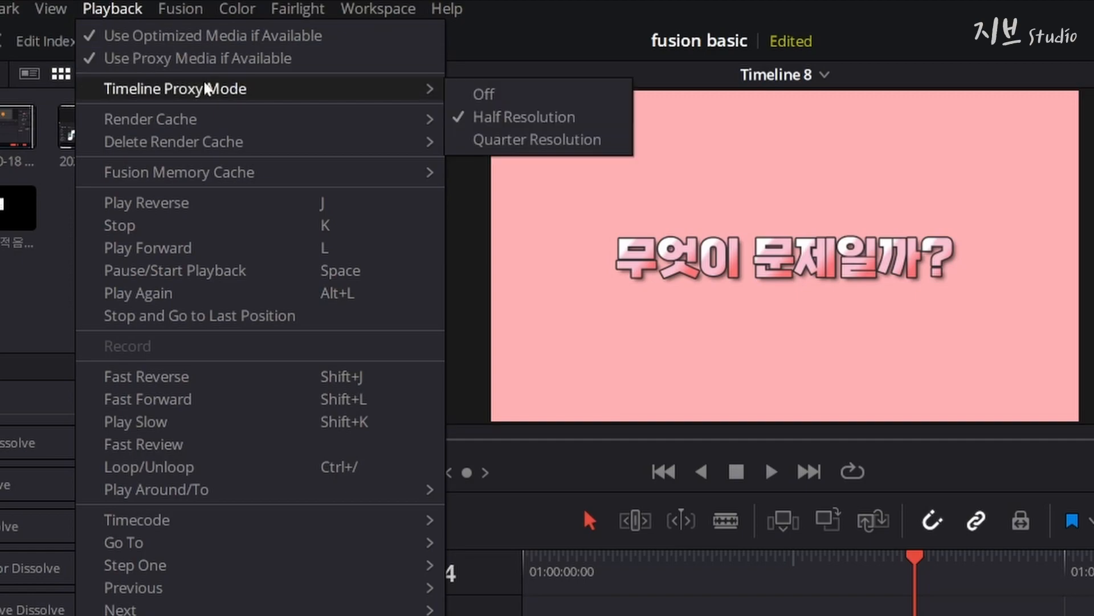
mouse_move(195, 127)
mouse_move(263, 99)
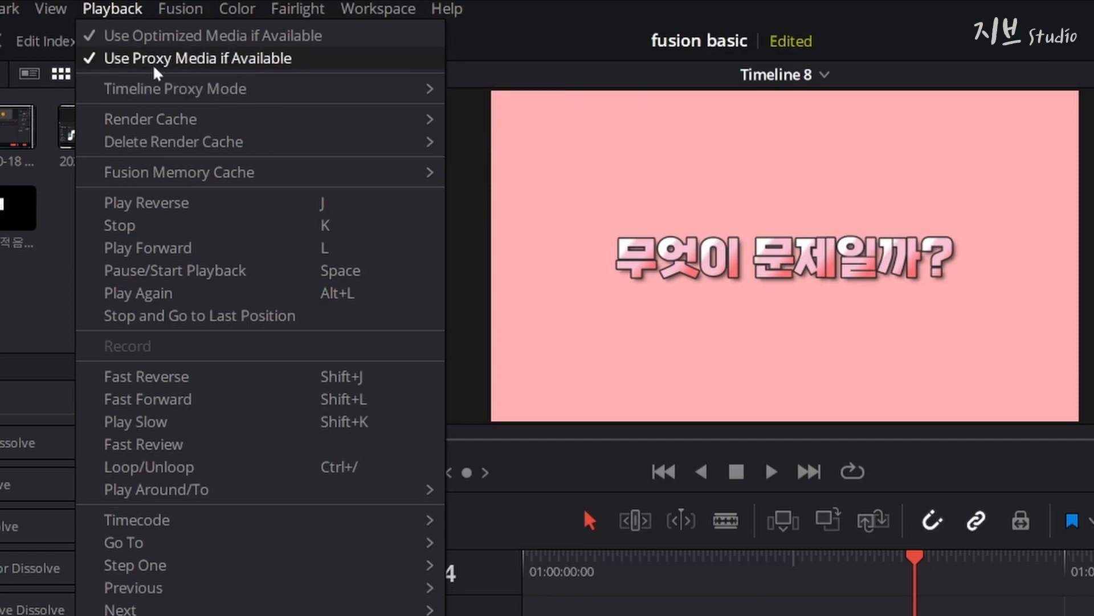
left_click(622, 537)
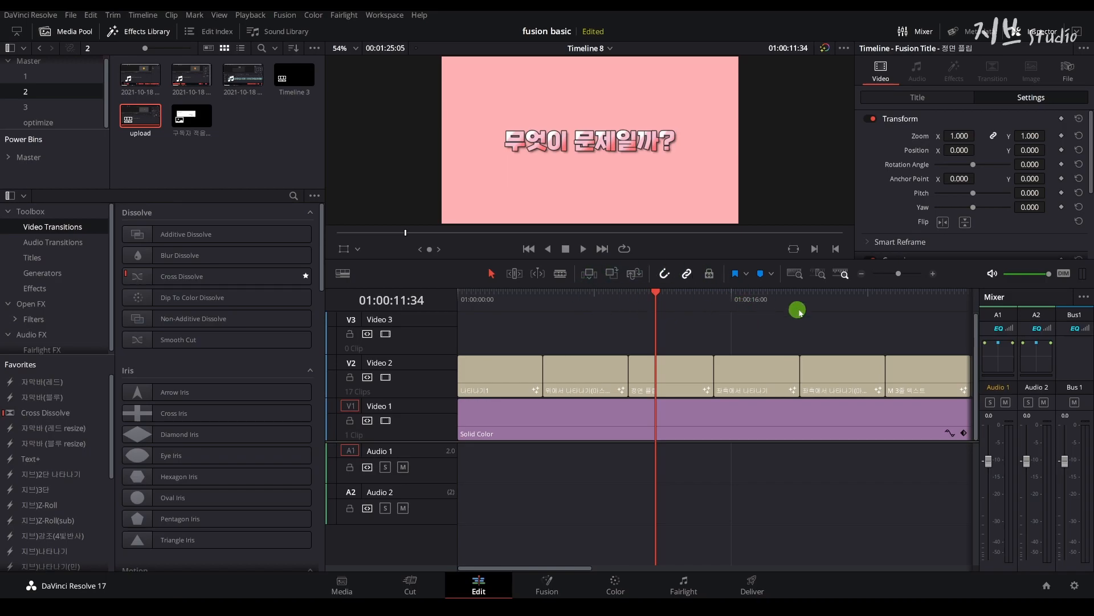
left_click(250, 15)
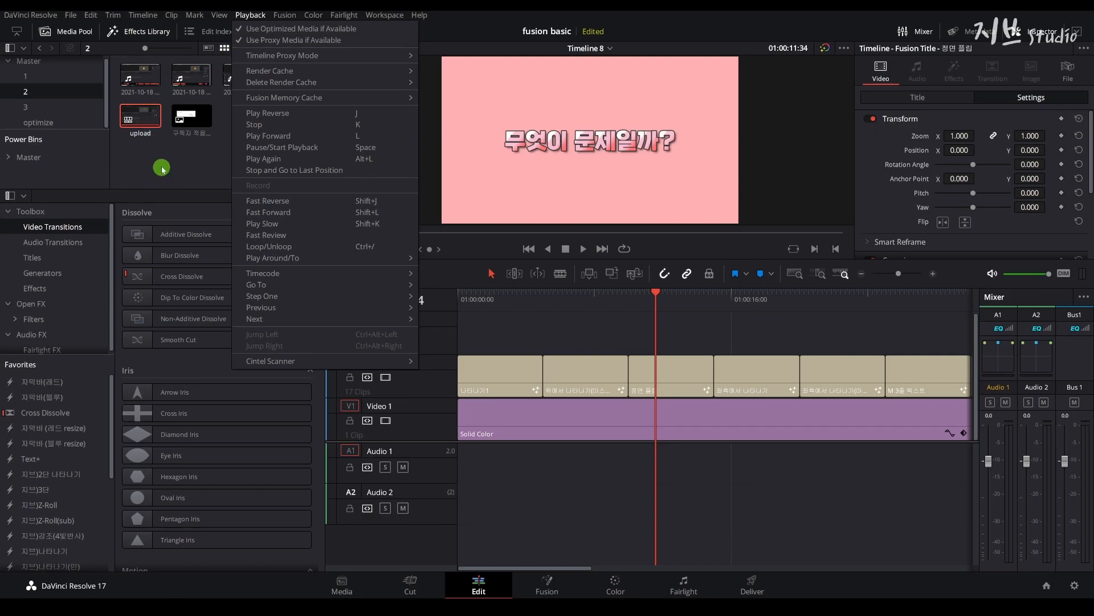
mouse_move(289, 57)
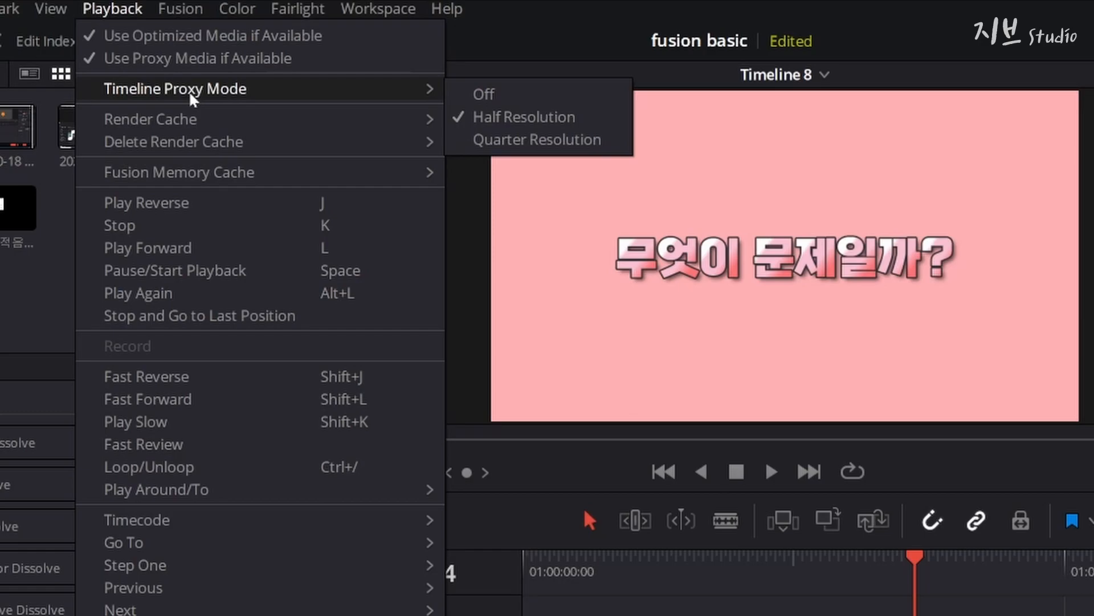
Place the playhead at 01:00:06:00 and set Timeline Proxy Mode to Off.
left_click(726, 576)
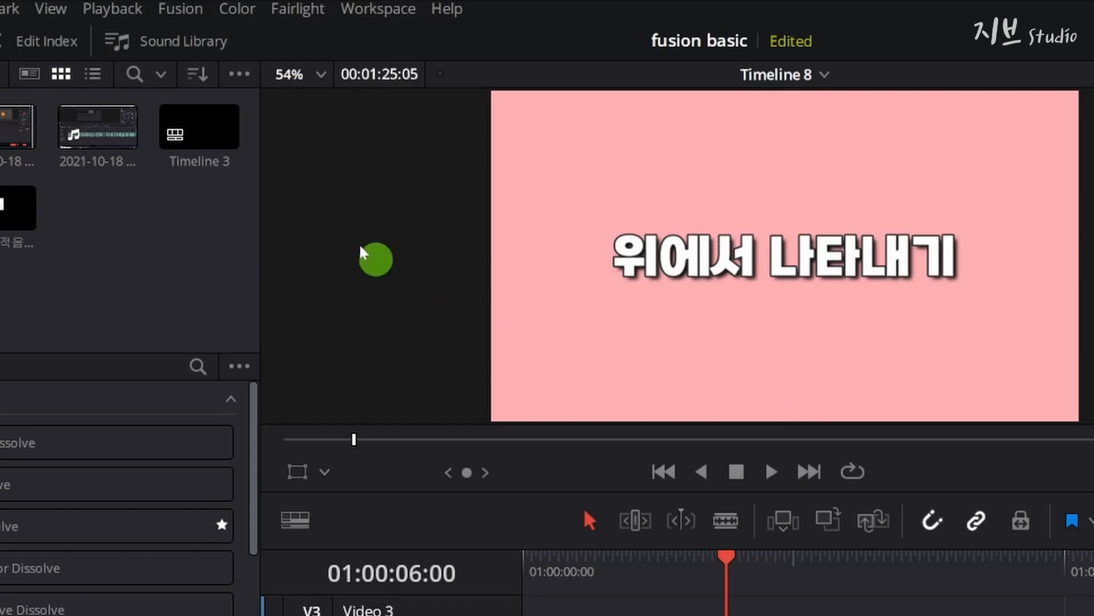
left_click(112, 8)
mouse_move(221, 92)
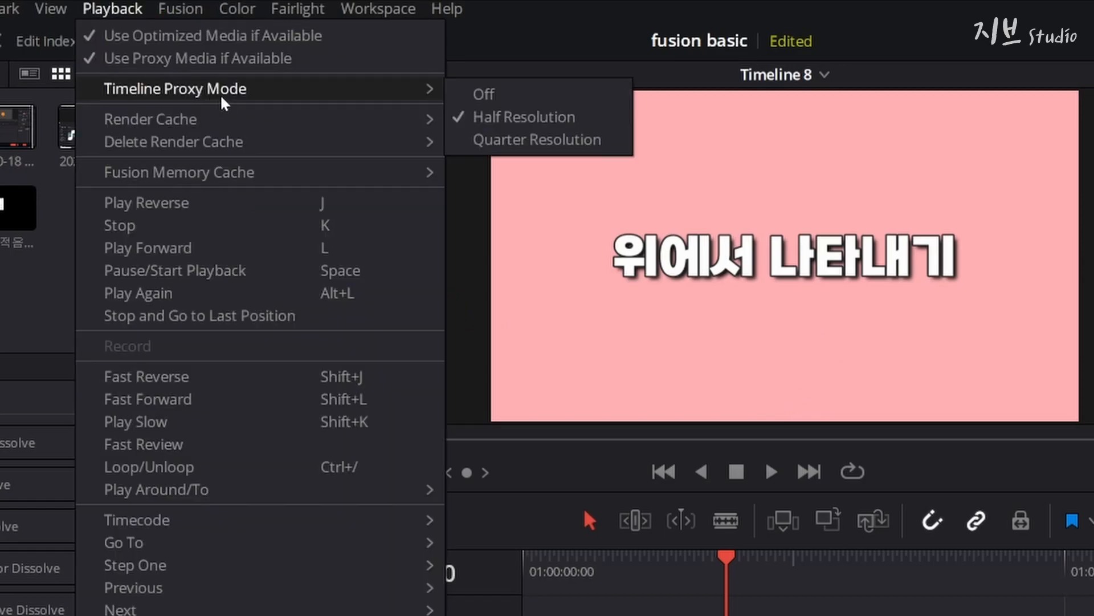
left_click(482, 94)
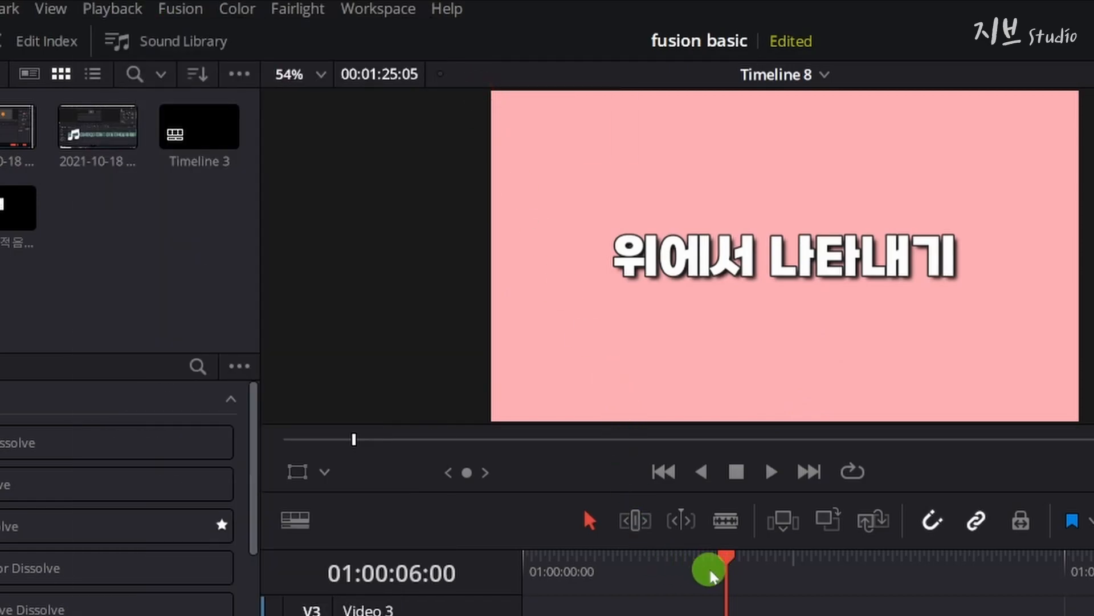
Play the second and third titles on the timeline to check playback with Timeline Proxy Mode off.
key("shift+Left")
key("space")
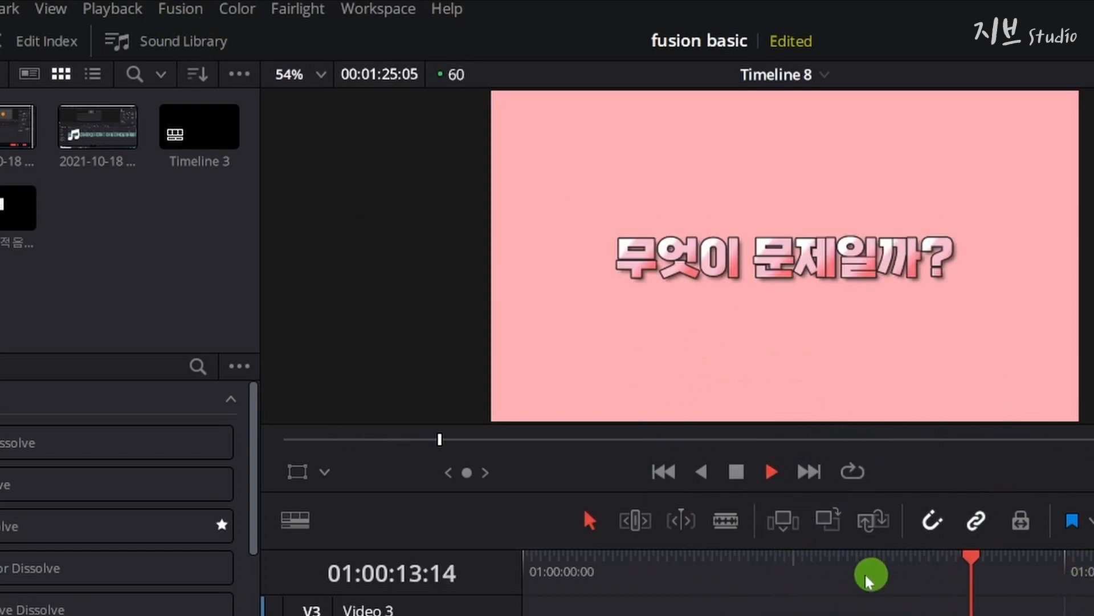
left_click(694, 570)
left_click(821, 475)
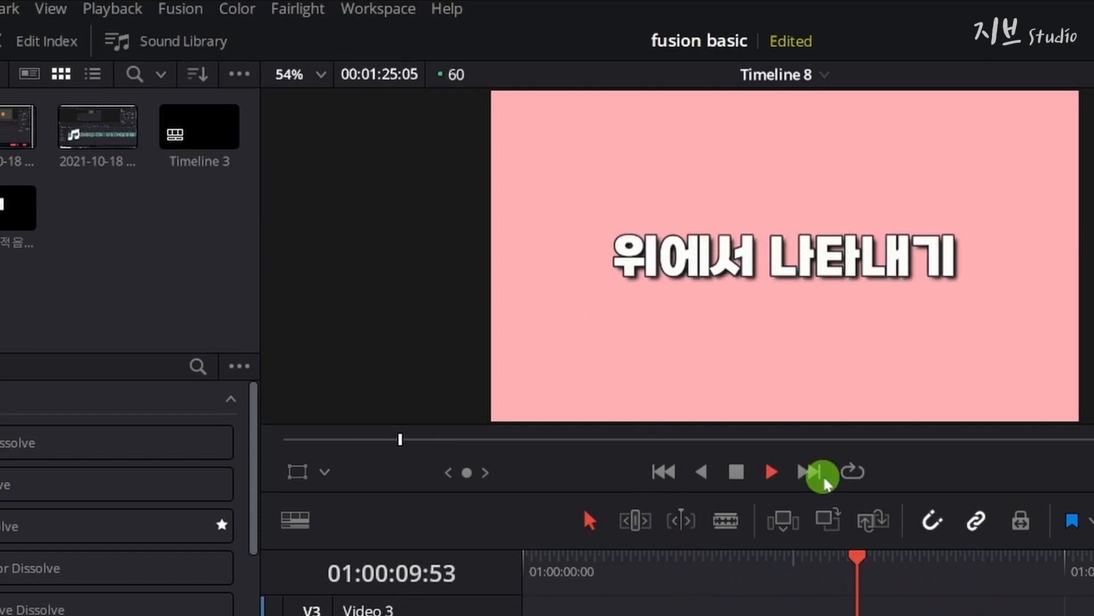
key("space")
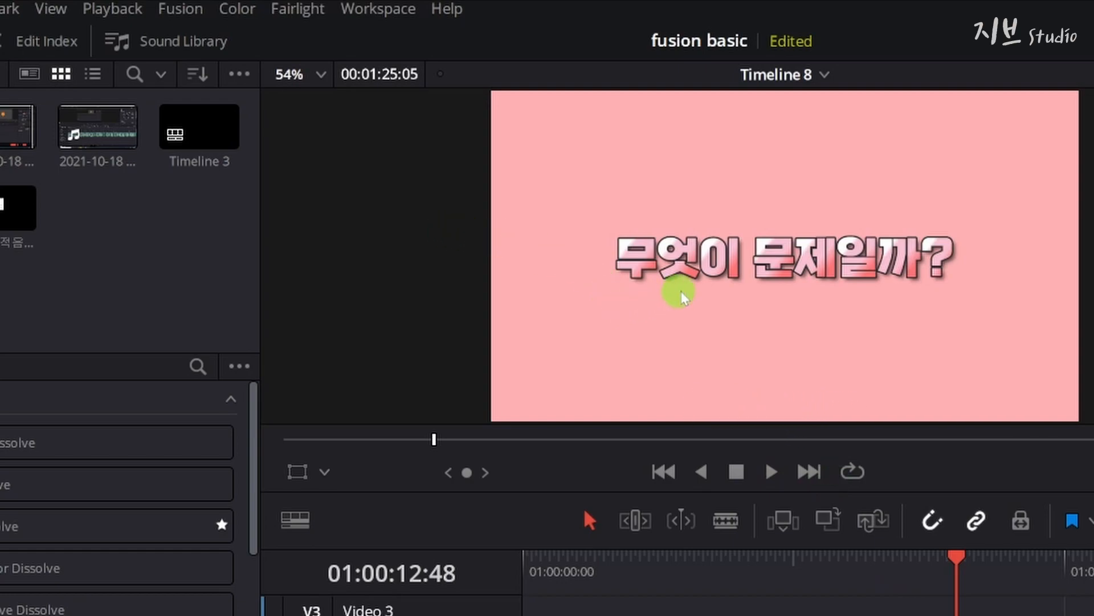
View the Render Cache modes and play the timeline titles from the beginning to check playback speed.
left_click(135, 10)
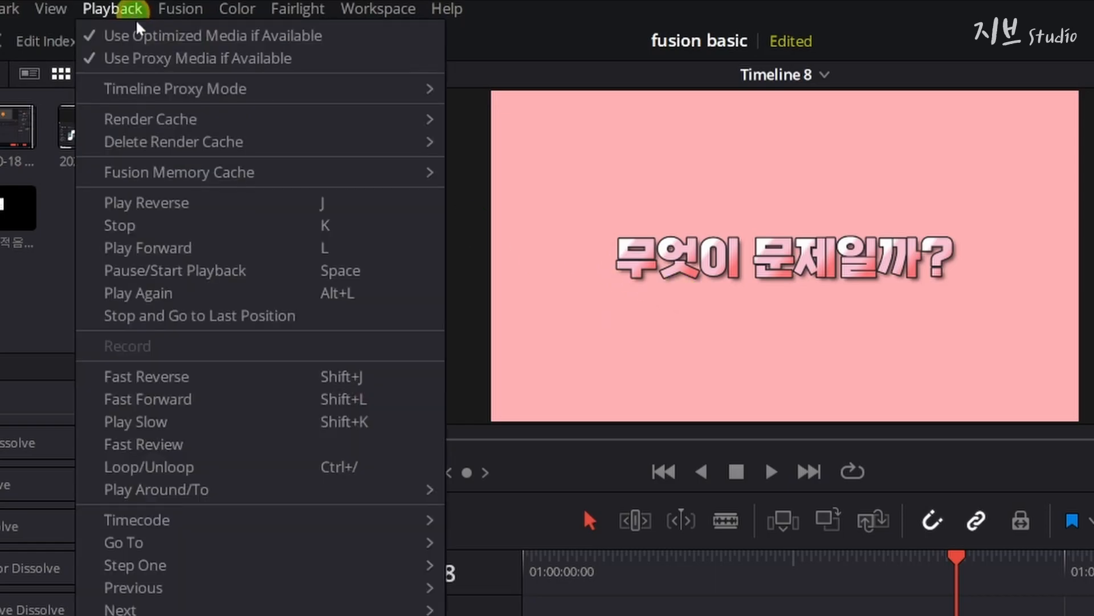
mouse_move(186, 105)
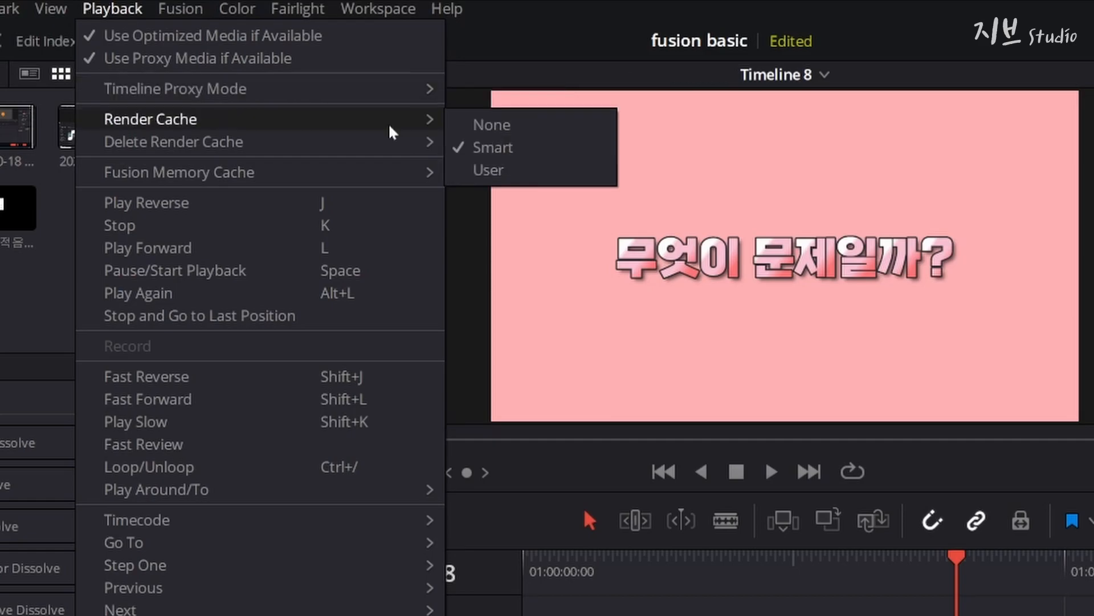
left_click(525, 567)
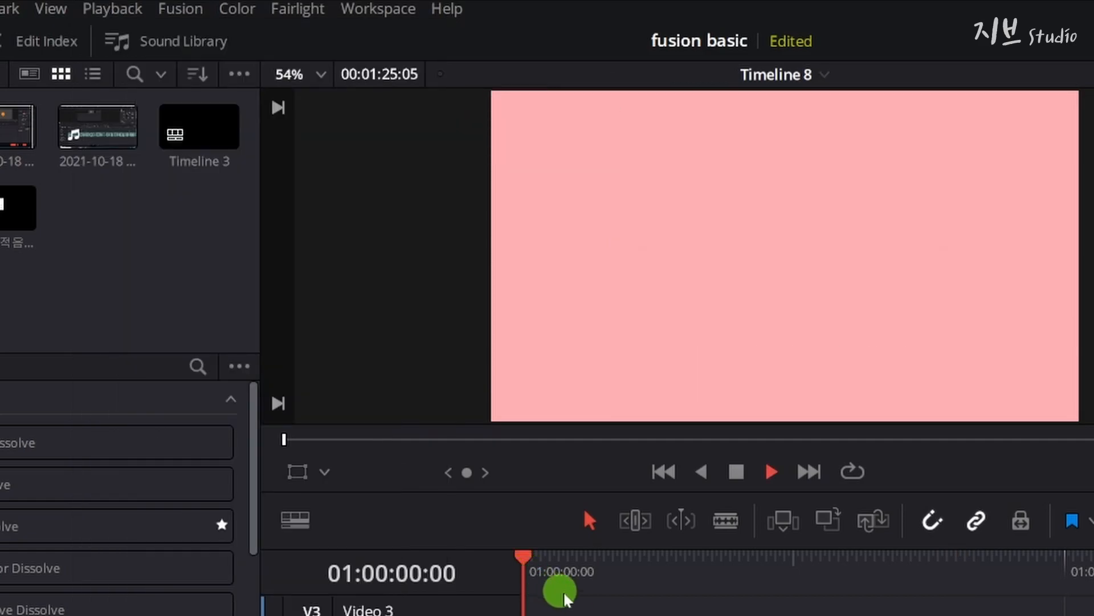
key("space")
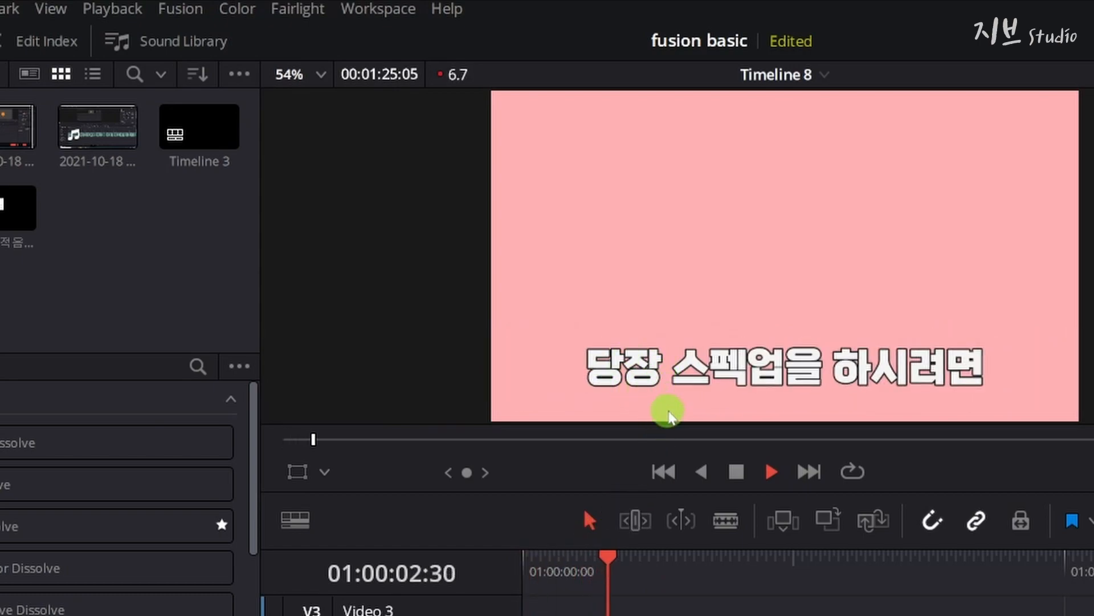
key("space")
left_click_drag(548, 557, 489, 561)
key("space")
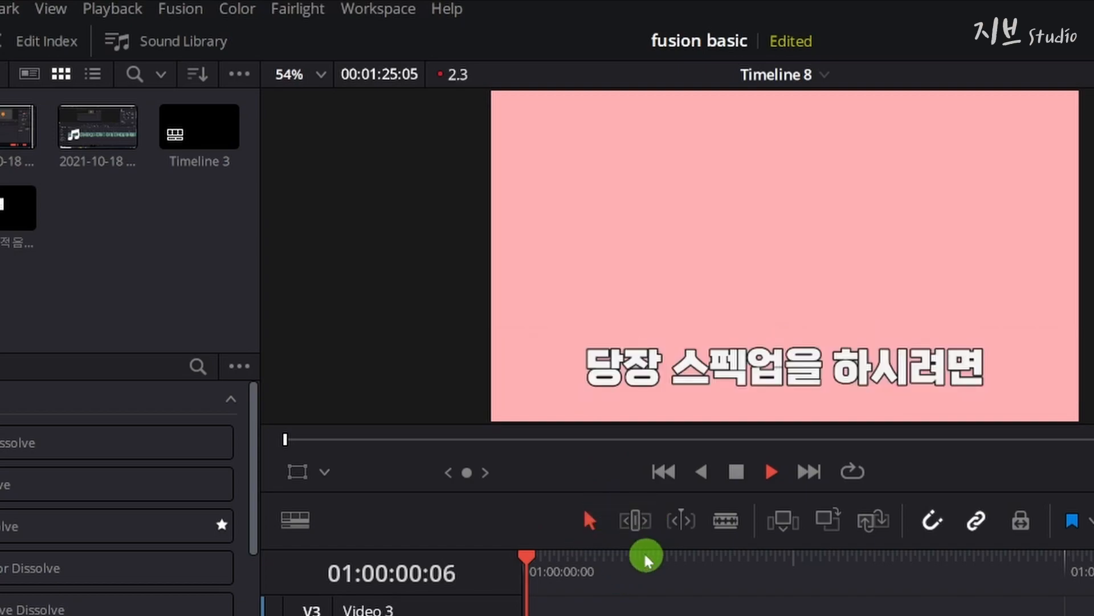
left_click(771, 471)
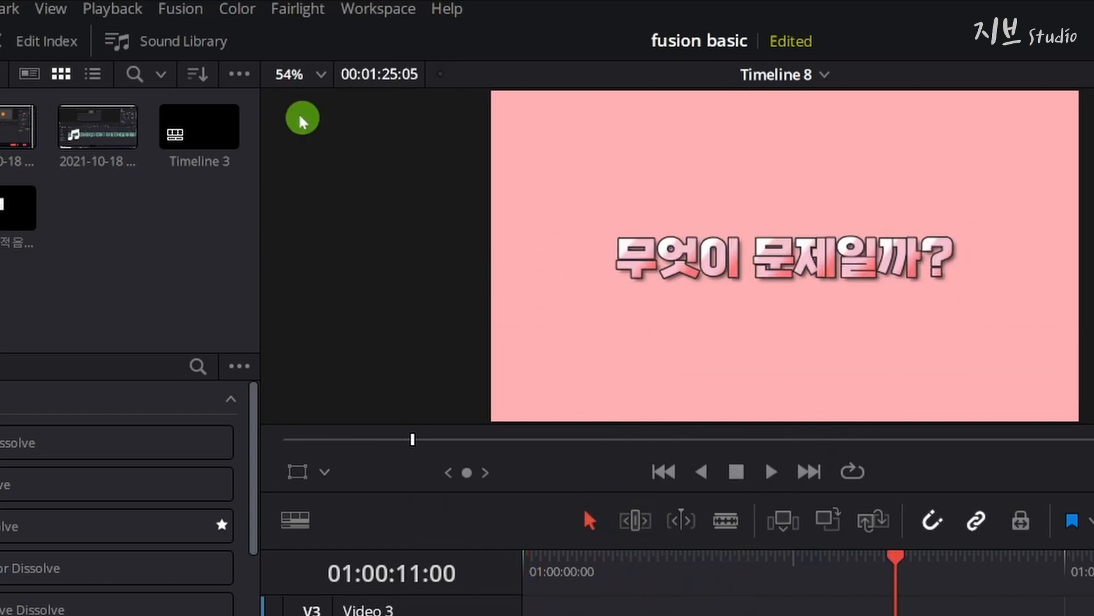
View the None, Smart and User modes for Render Cache.
left_click(137, 10)
mouse_move(422, 119)
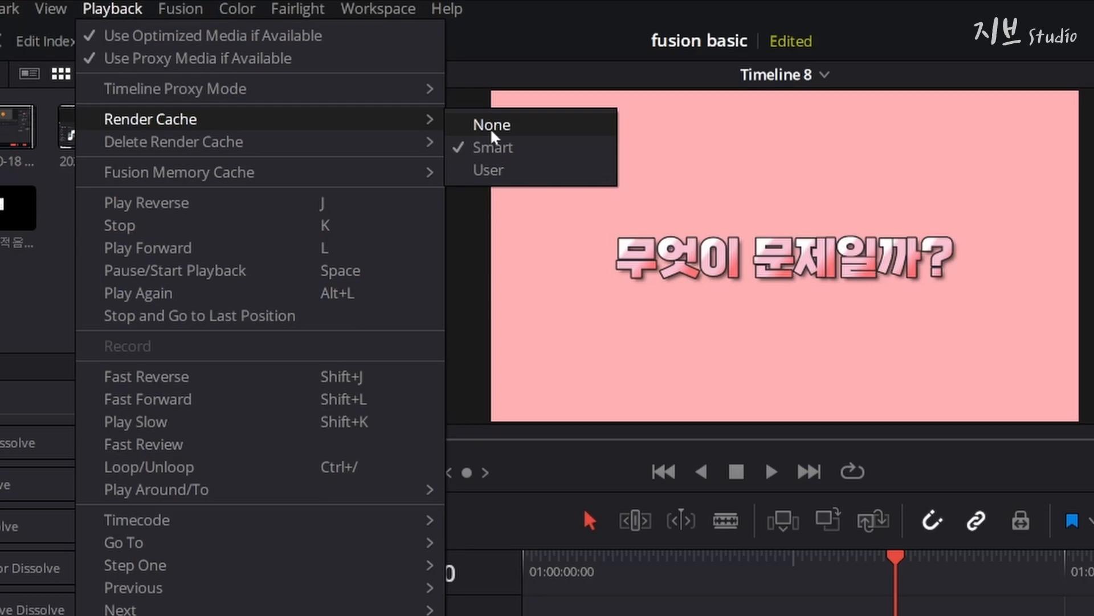
left_click(538, 215)
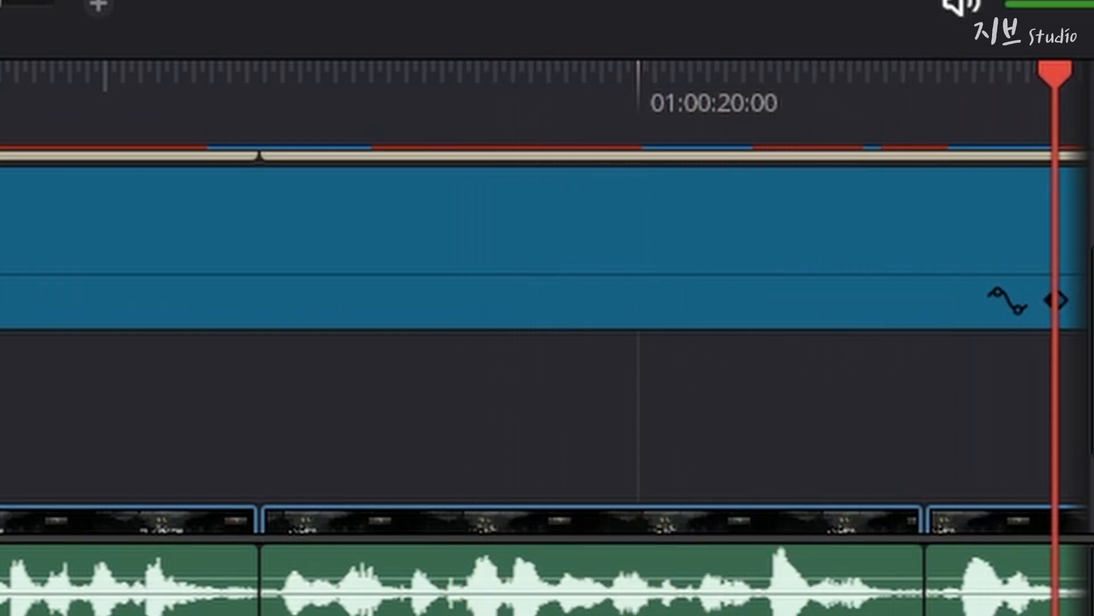
Play the upload timeline from 01:00:12:34 for a few seconds to check playback.
left_click(425, 260)
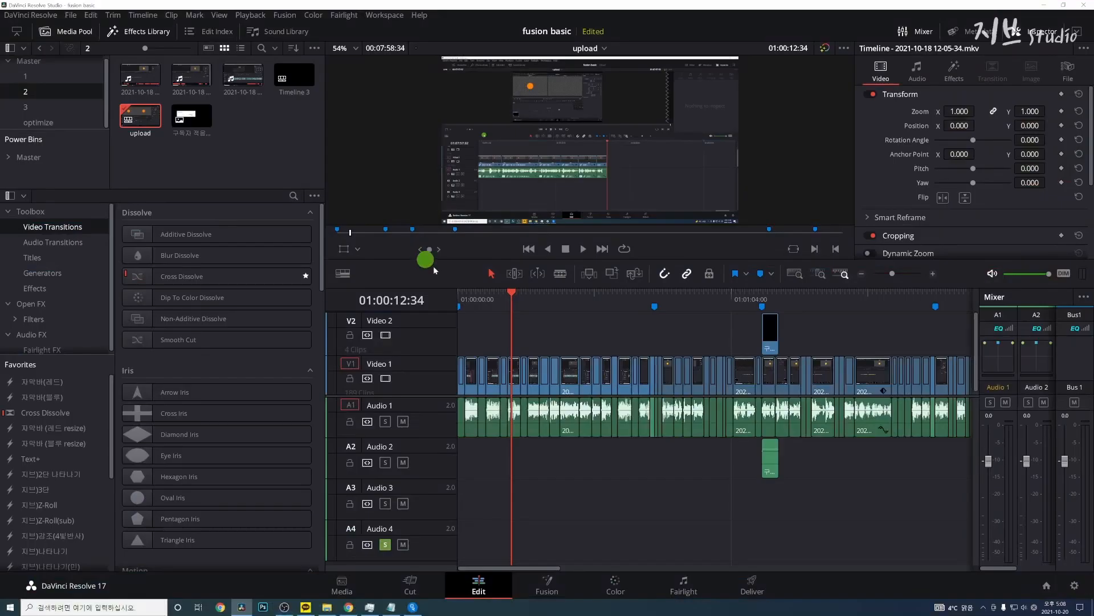
left_click(469, 318)
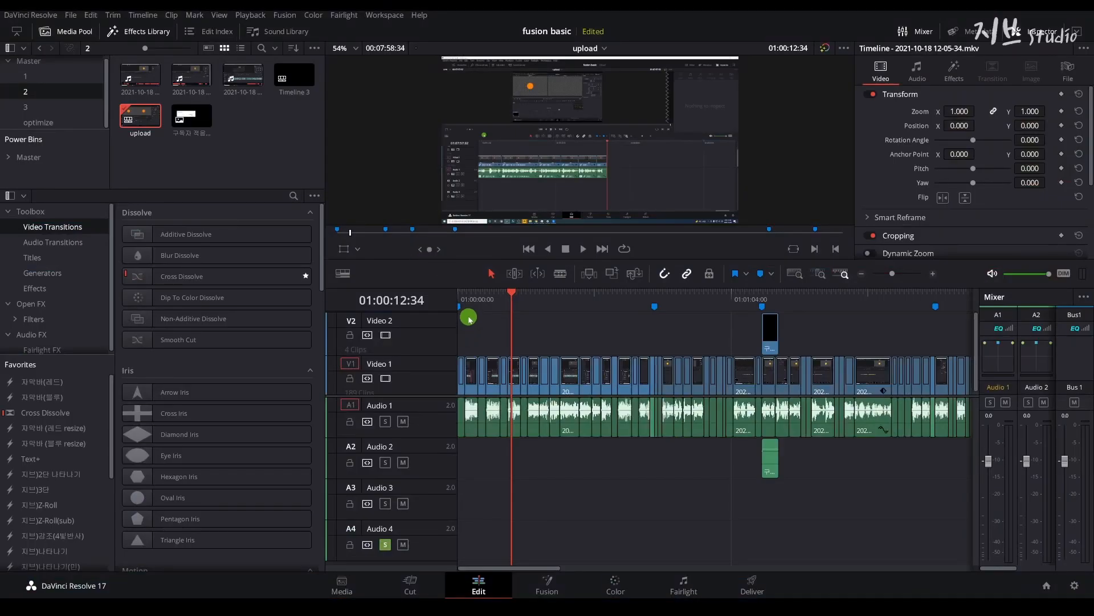
key("space")
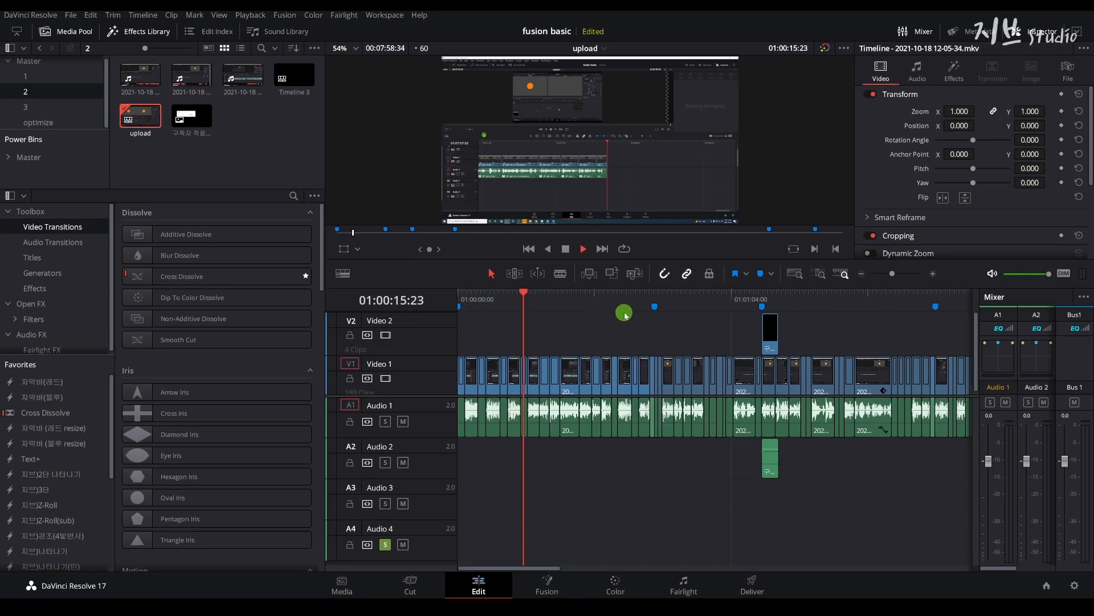
key("space")
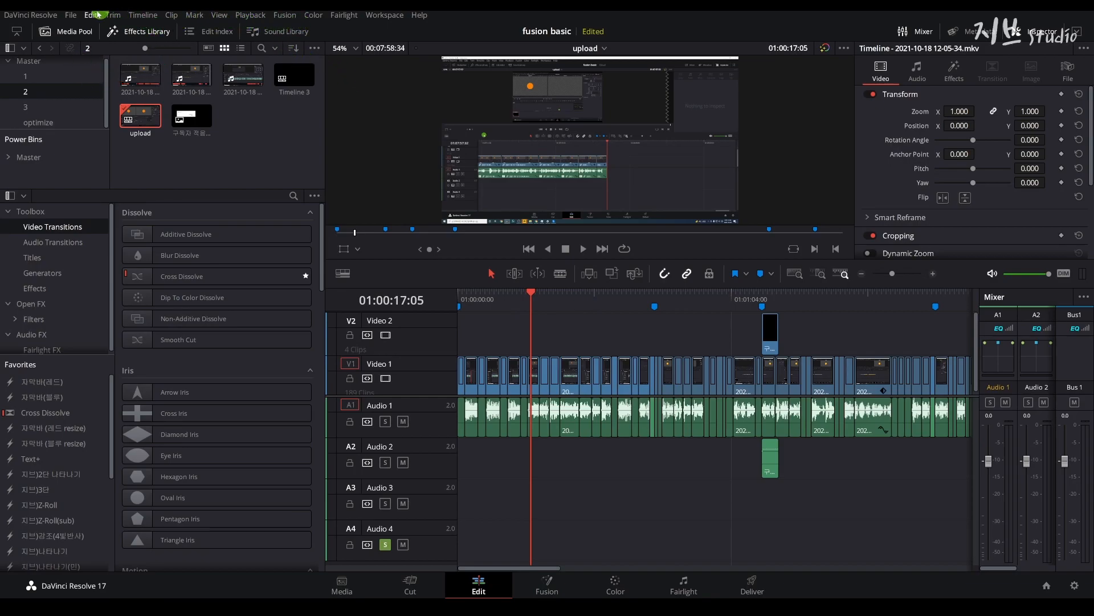
Examine the Optimized Media and Render Cache options in the project's Master Settings and close them without saving.
left_click(70, 15)
left_click(117, 235)
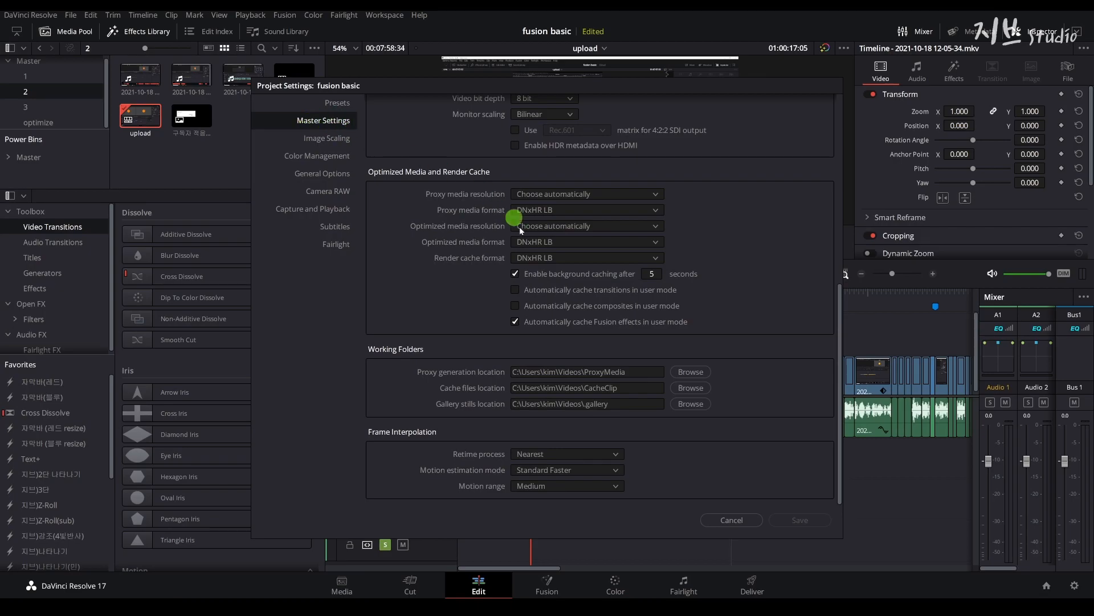
left_click(516, 289)
left_click(515, 306)
left_click(736, 519)
Select the first clips of the upload timeline and view their Fusion output and color output render cache options.
left_click_drag(501, 298, 507, 309)
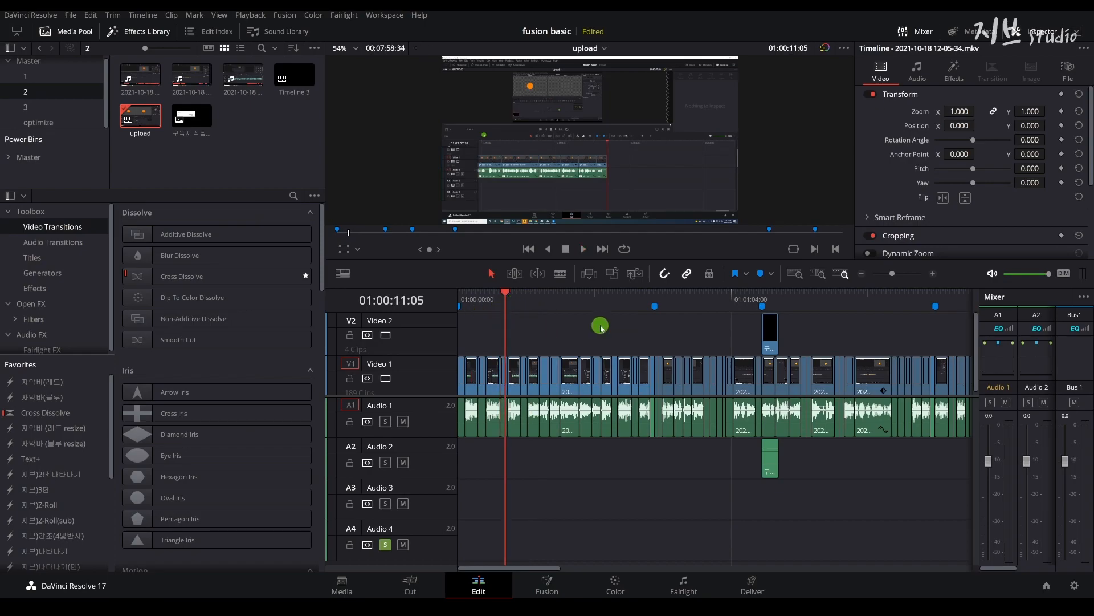
left_click_drag(579, 326, 460, 373)
right_click(515, 374)
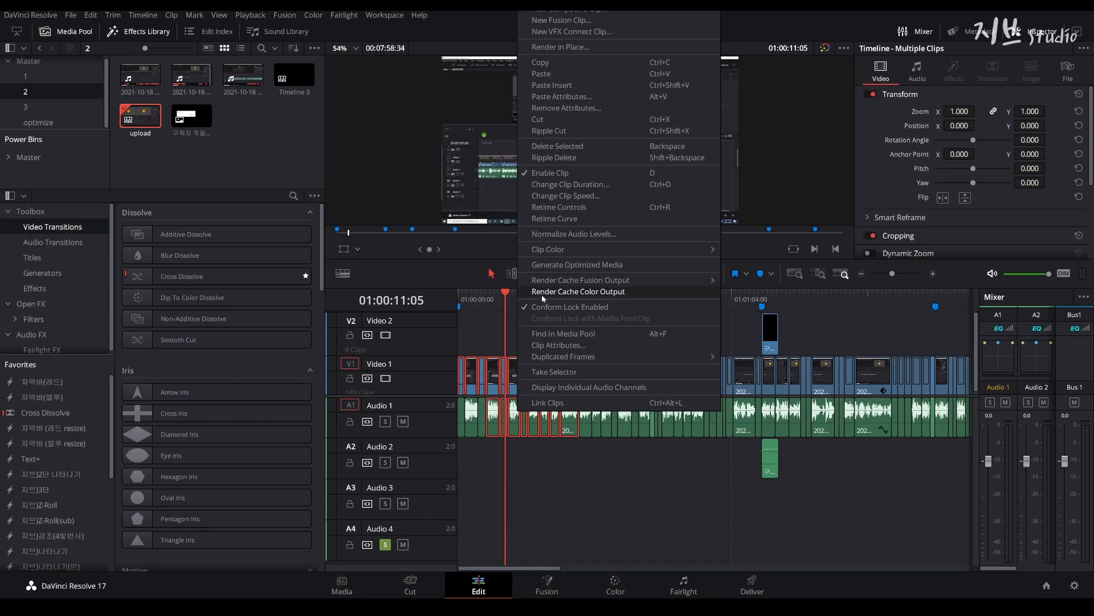
left_click(486, 300)
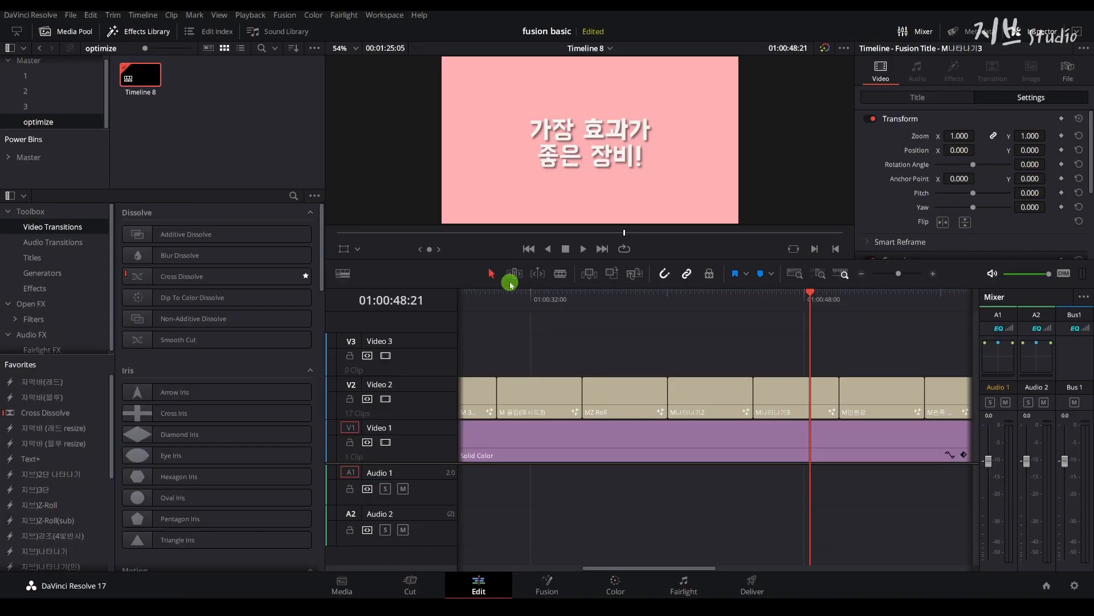
Set Fusion Memory Cache to On for Timeline 8.
left_click(250, 15)
mouse_move(282, 100)
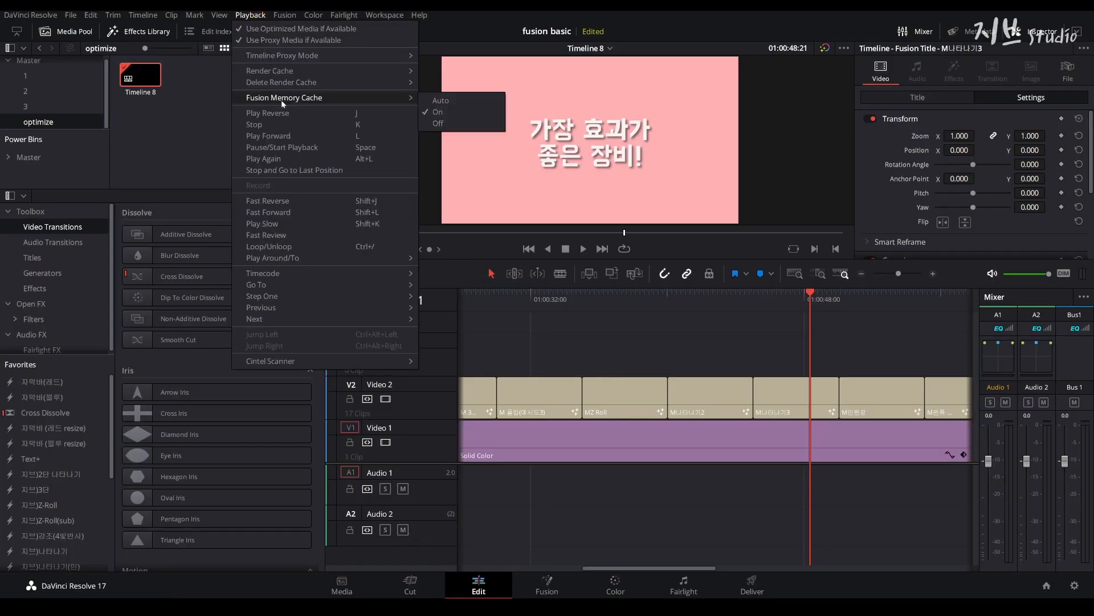
left_click(447, 113)
Open the M나타나기2 title in the Fusion page and enable Auto Proxy for its playback.
right_click(702, 394)
left_click(725, 318)
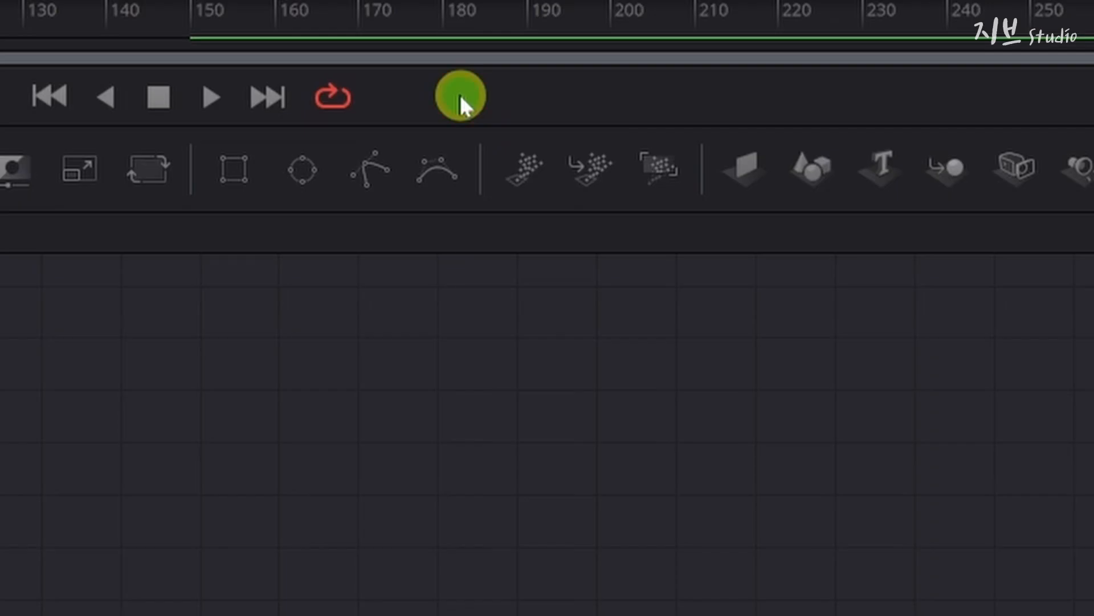
right_click(460, 95)
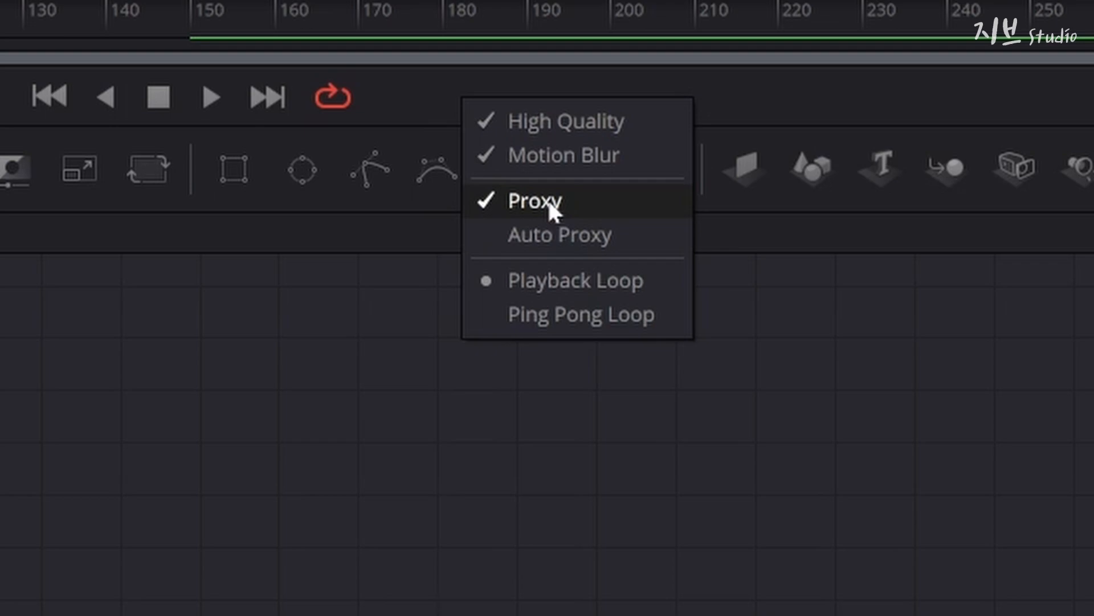
left_click(539, 237)
right_click(486, 95)
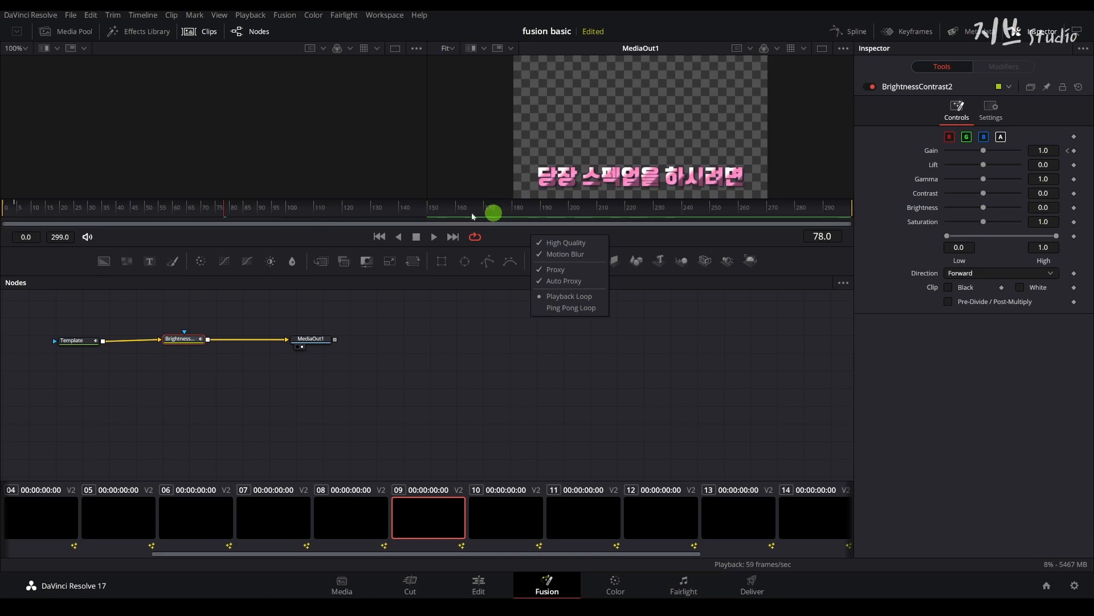
Play the title composition from frame 150 and again from frame 0 to check Fusion playback.
left_click(429, 211)
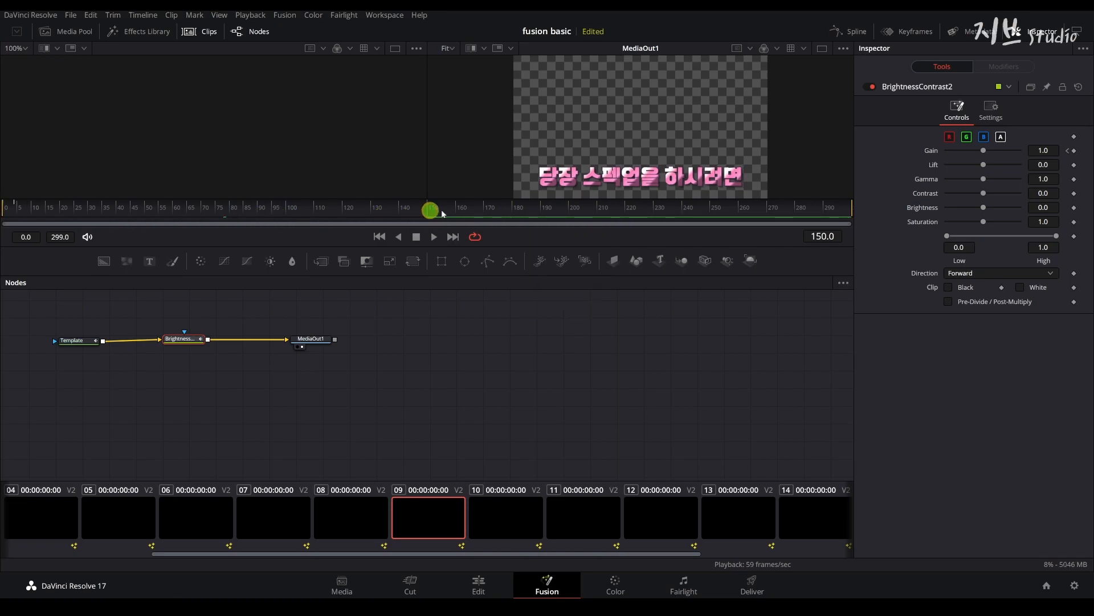
key("space")
key("space")
left_click_drag(432, 214, 4, 212)
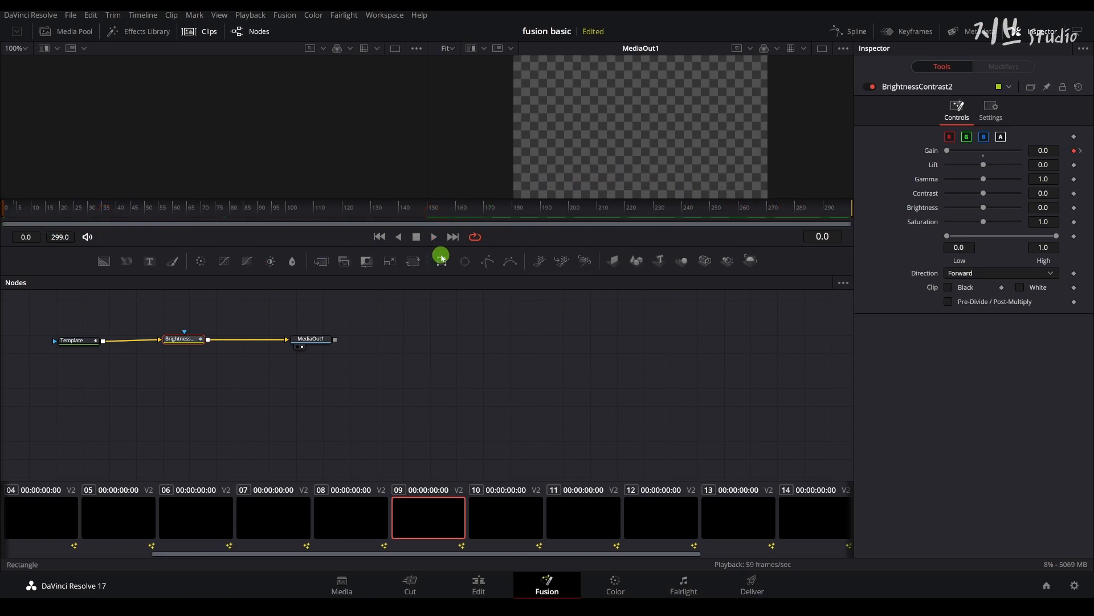
key("space")
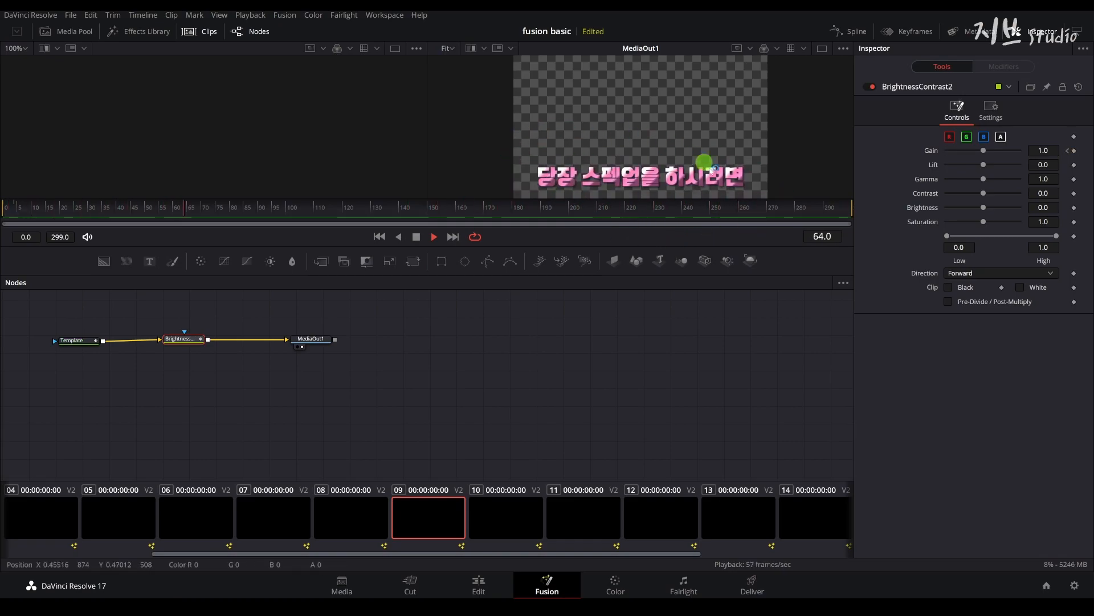
left_click(416, 237)
right_click(528, 237)
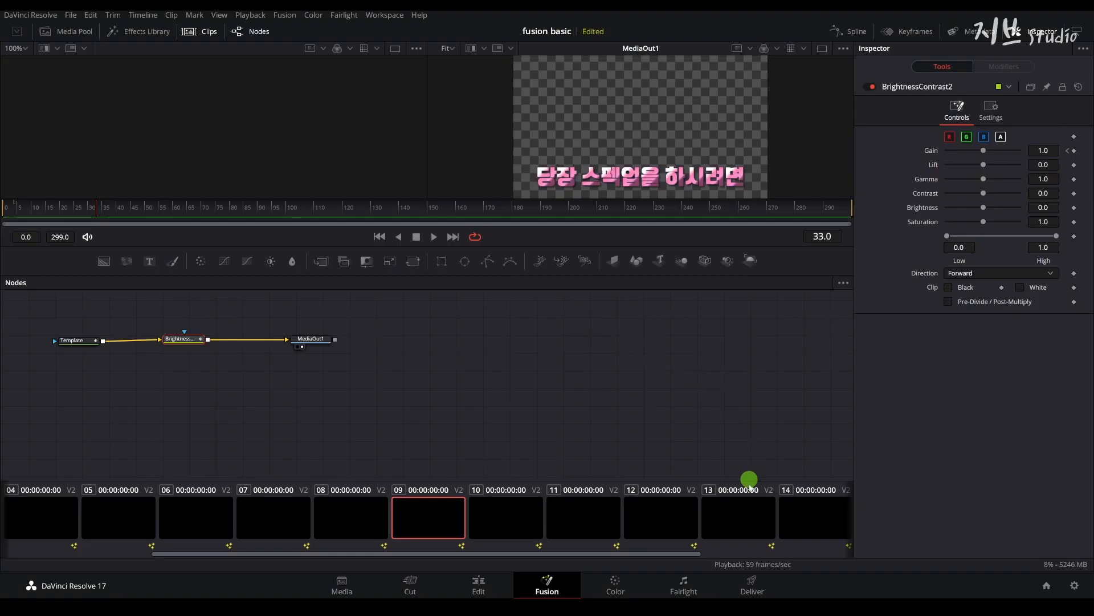
View the render settings on the Deliver page and scrub Timeline 8 to 01:00:17:20.
left_click(752, 584)
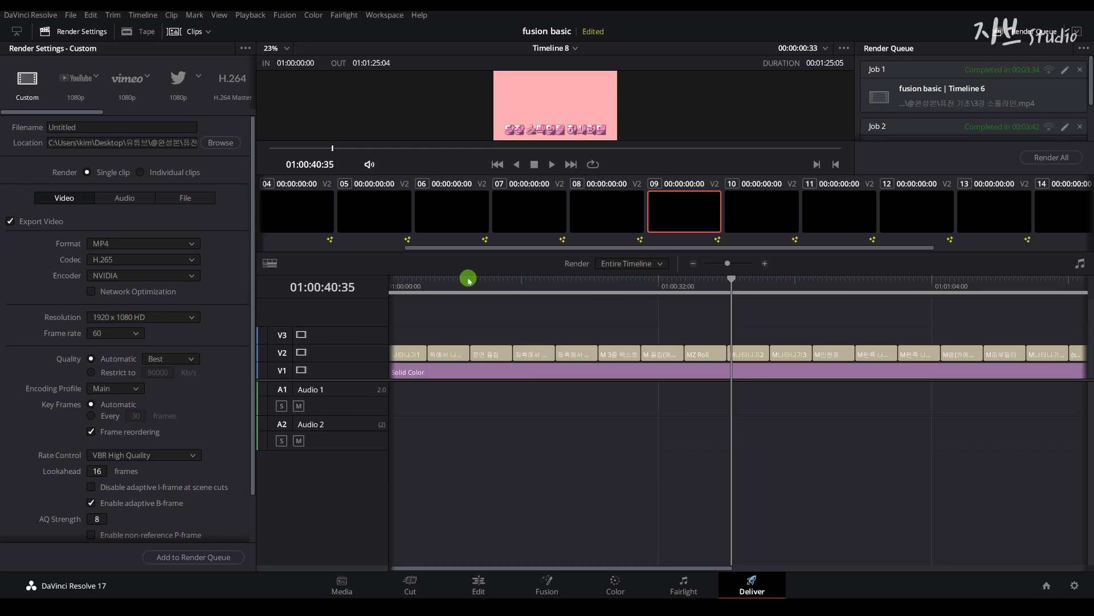
left_click(491, 282)
left_click_drag(491, 282, 533, 282)
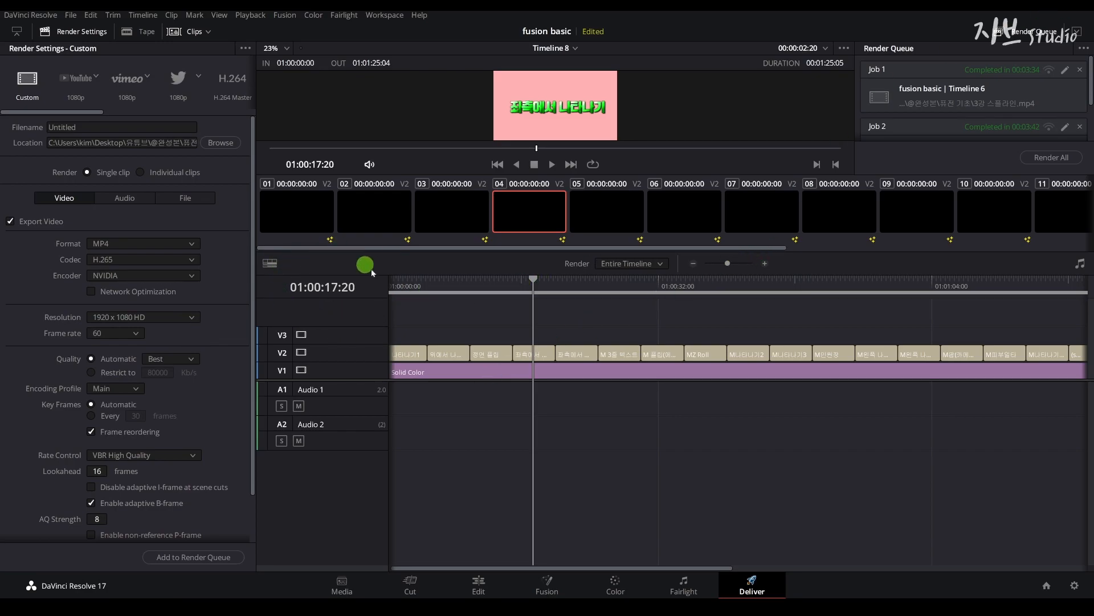
Return to the Edit page and stack copies of the 좌측에서 나타나기 title on the video tracks above it.
left_click(479, 585)
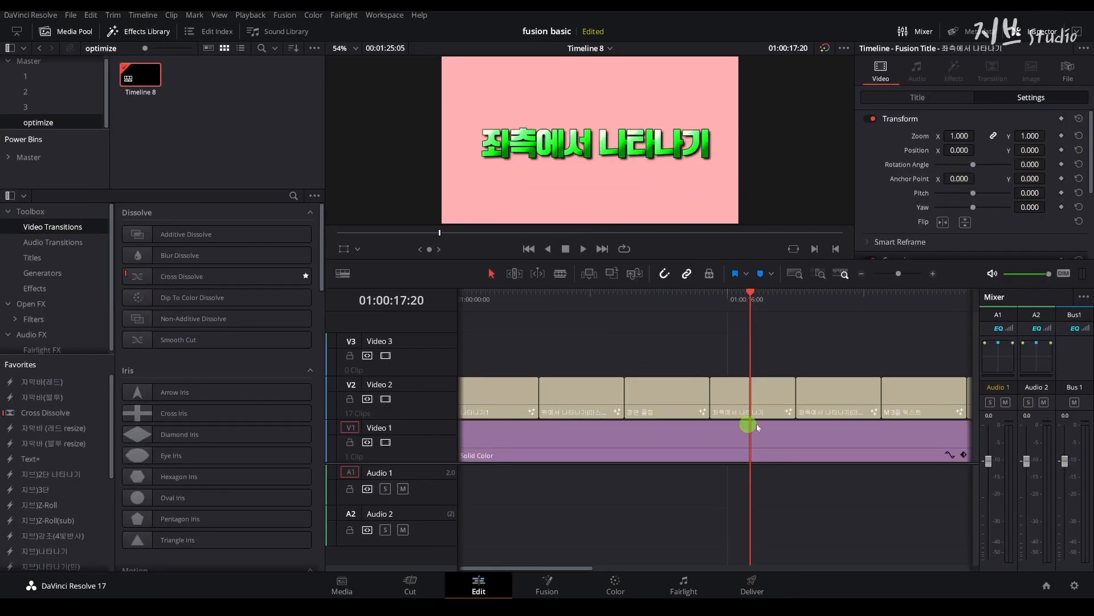
left_click(735, 392)
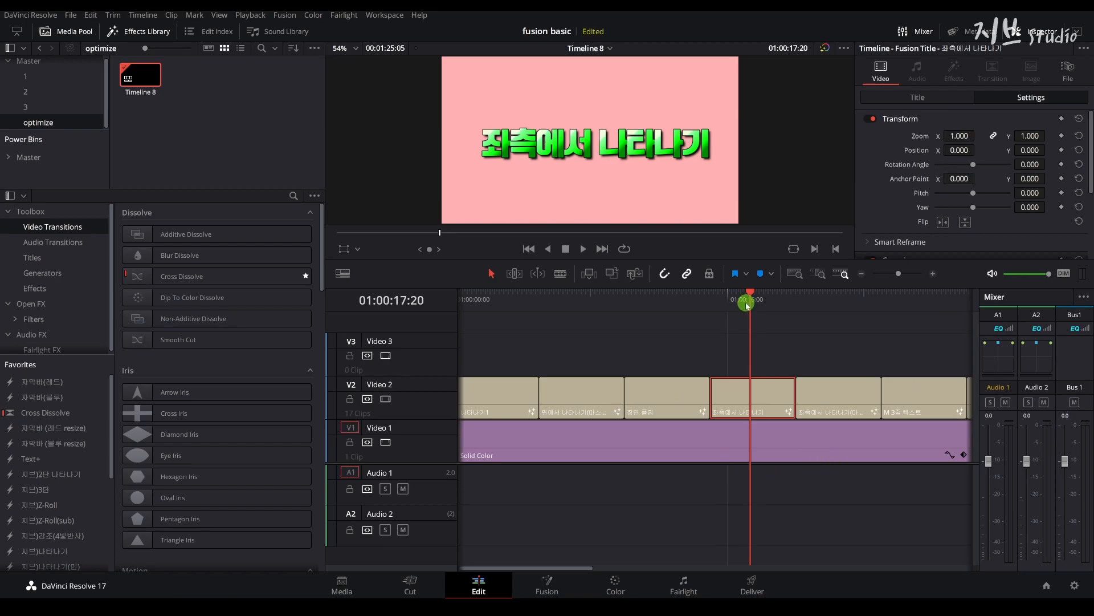
left_click_drag(745, 404, 781, 326)
Split the Solid Color clip on Video 1 at the start and end of the original 좌측에서 나타나기 title.
left_click(711, 313)
left_click(776, 447)
key("ctrl+b")
left_click(796, 296)
left_click(802, 429)
key("ctrl+b")
Combine the stacked titles and the Solid Color piece beneath them into a compound clip with the default name.
left_click_drag(736, 501, 776, 335)
right_click(759, 358)
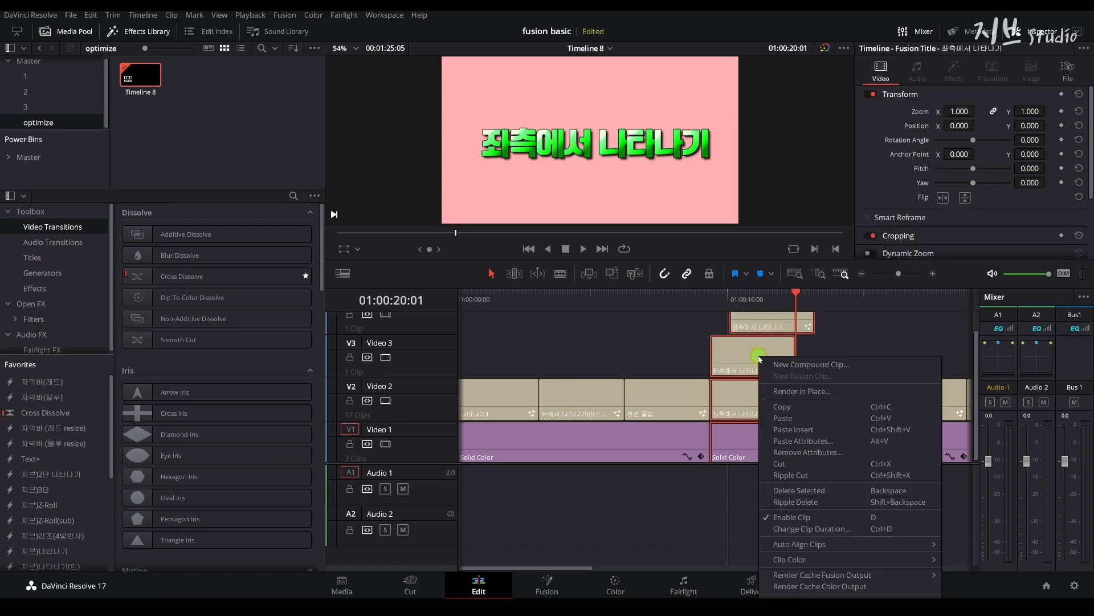
left_click(775, 364)
key("Return")
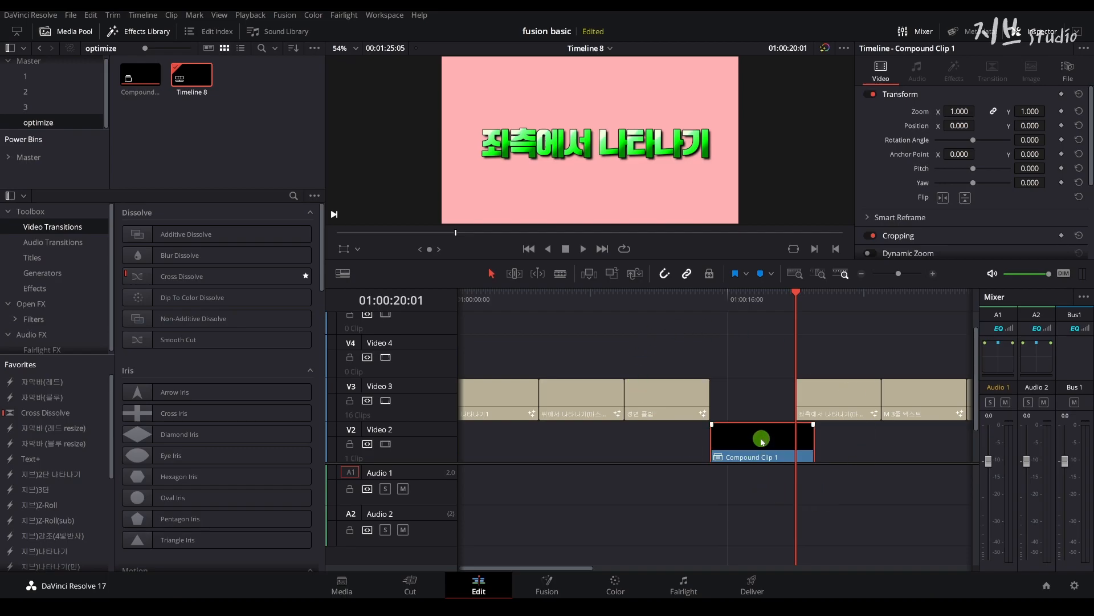
Render the compound clip in place as QuickTime with codec DNxHR and type DNxHR HQ, saving to the 동영상 folder.
right_click(762, 440)
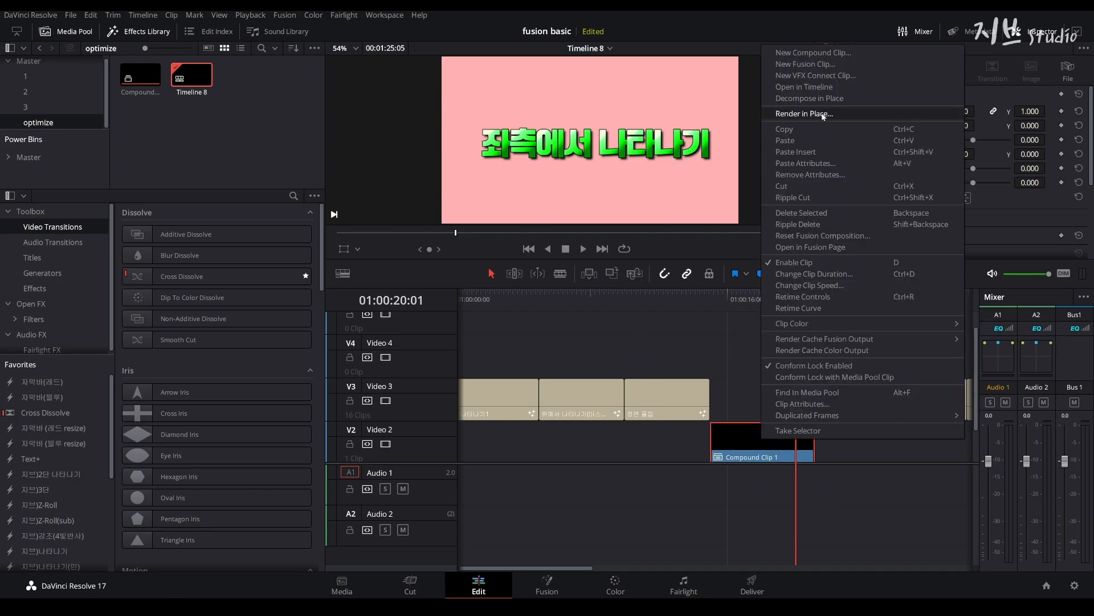
left_click(822, 114)
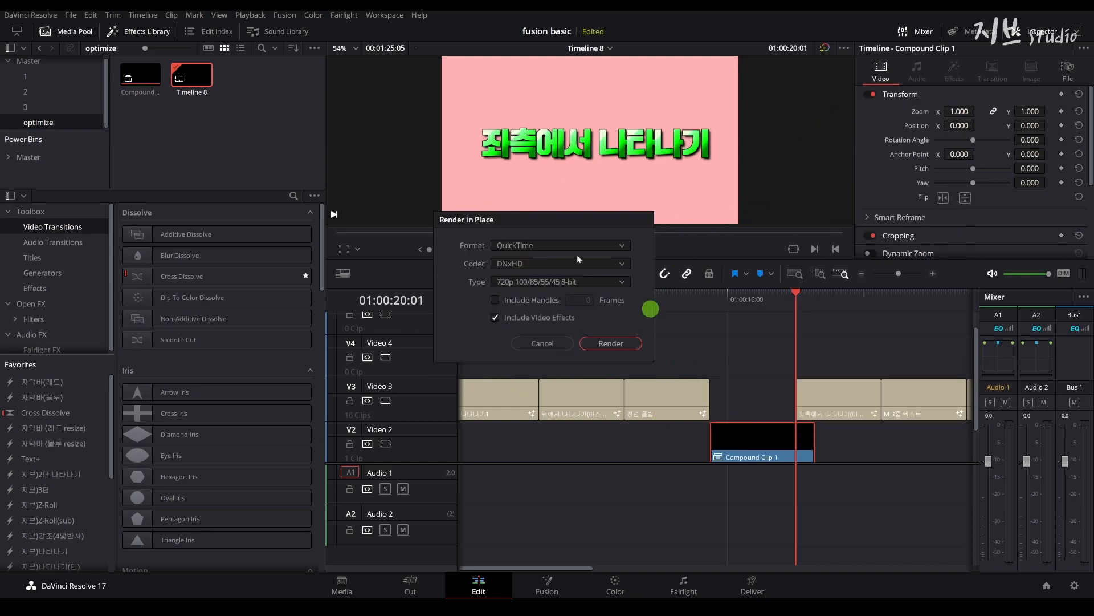
left_click(520, 263)
left_click(520, 264)
left_click(551, 263)
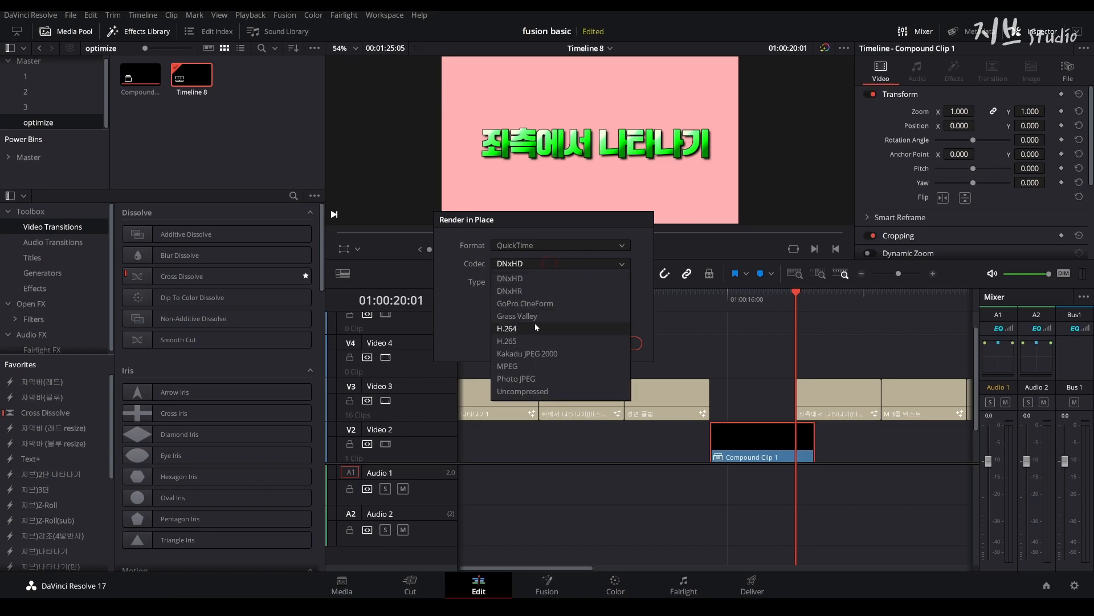
left_click(525, 292)
left_click(569, 281)
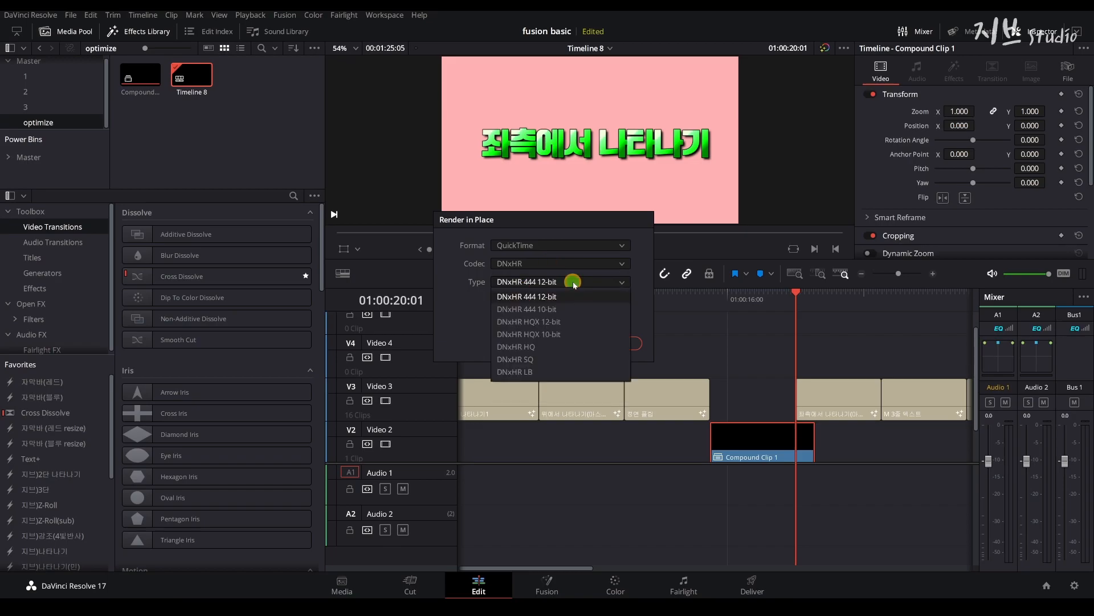
left_click(549, 340)
left_click(611, 344)
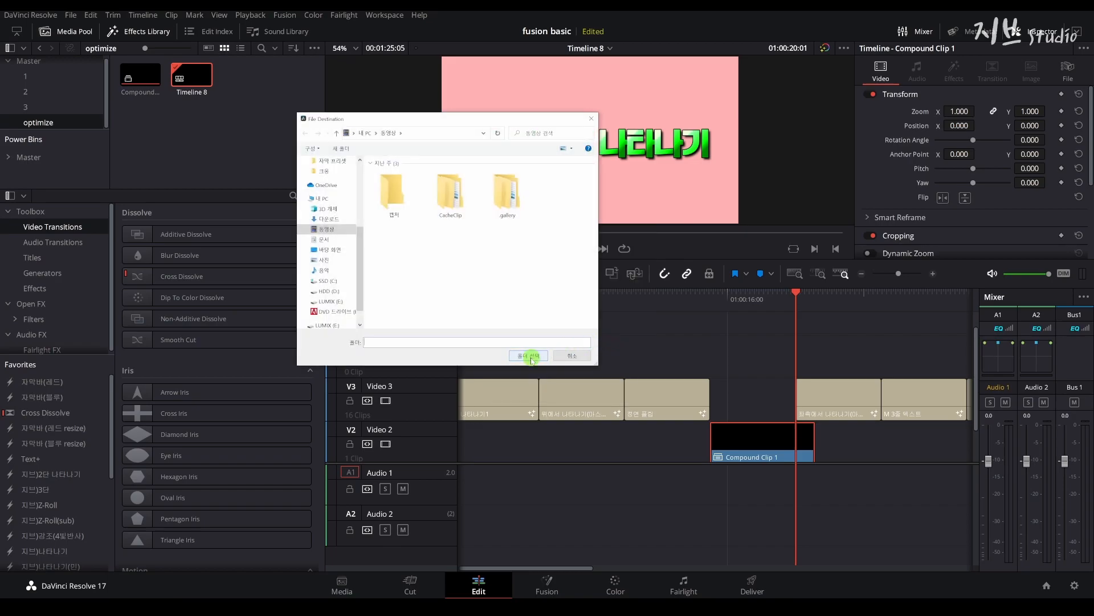
left_click(530, 351)
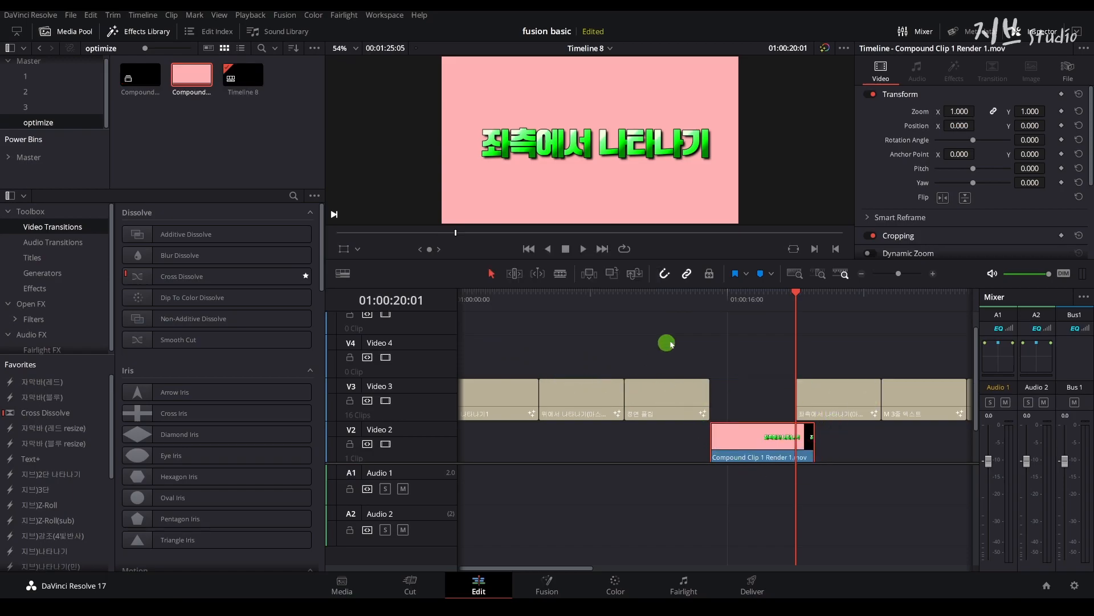
View the title just before the rendered clip in the Fusion page and return to the Edit page.
left_click(652, 392)
right_click(653, 392)
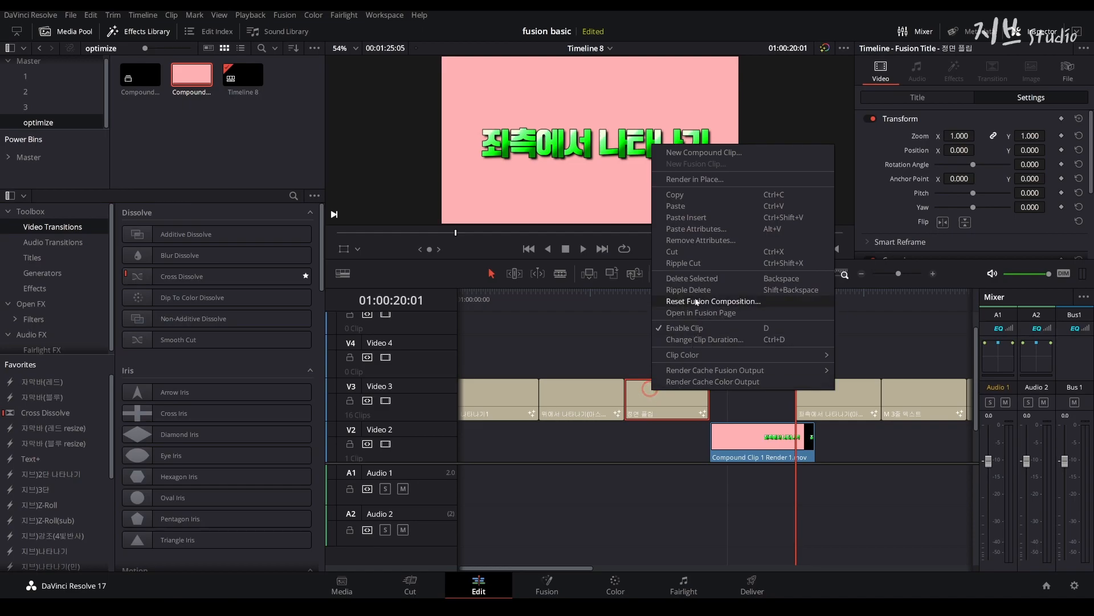
left_click(695, 312)
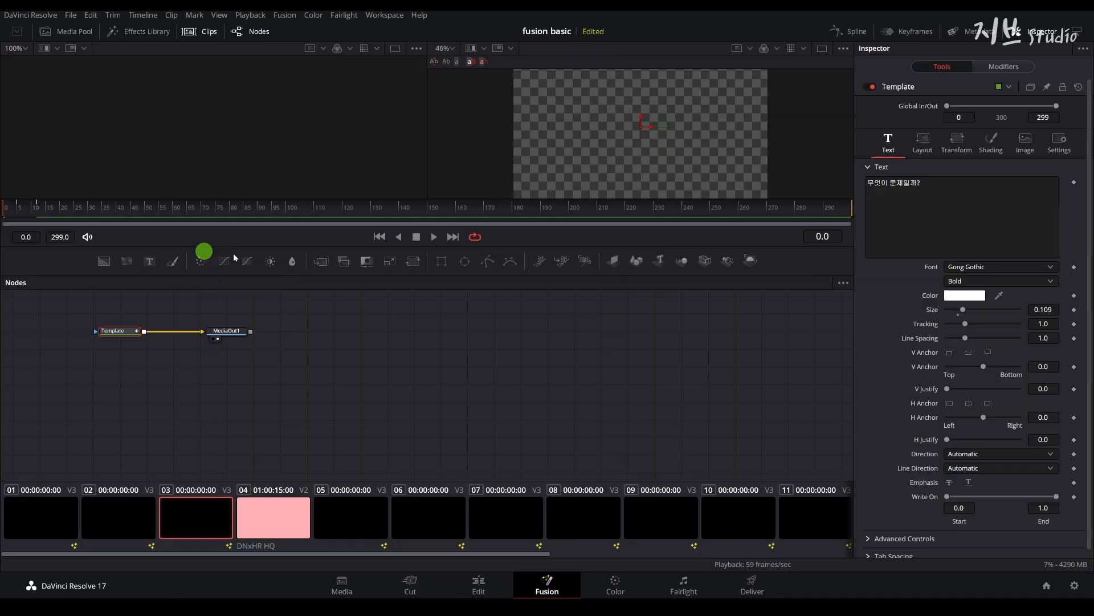
left_click(479, 585)
Play the rendered clip from its start at 01:00:15:00 to check playback.
scroll(705, 406, "down", 1)
left_click(752, 414)
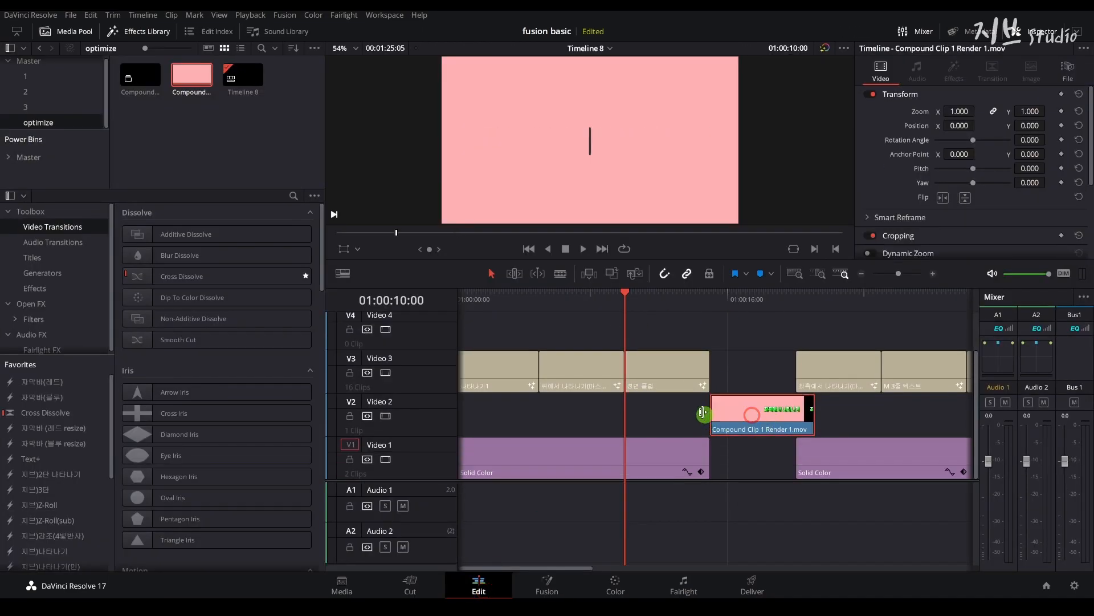
left_click(710, 302)
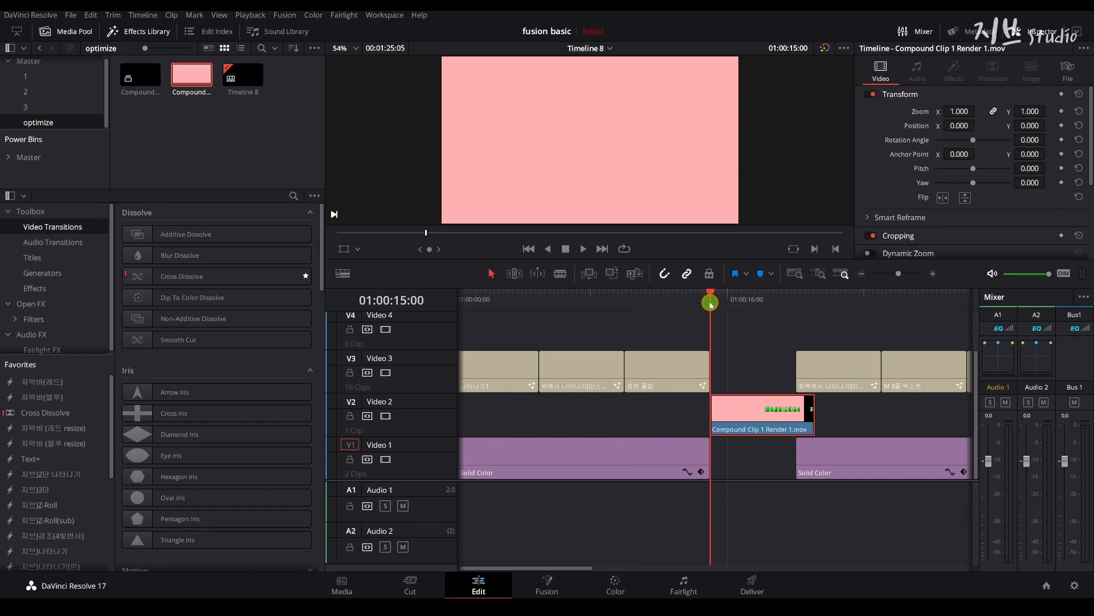
key("space")
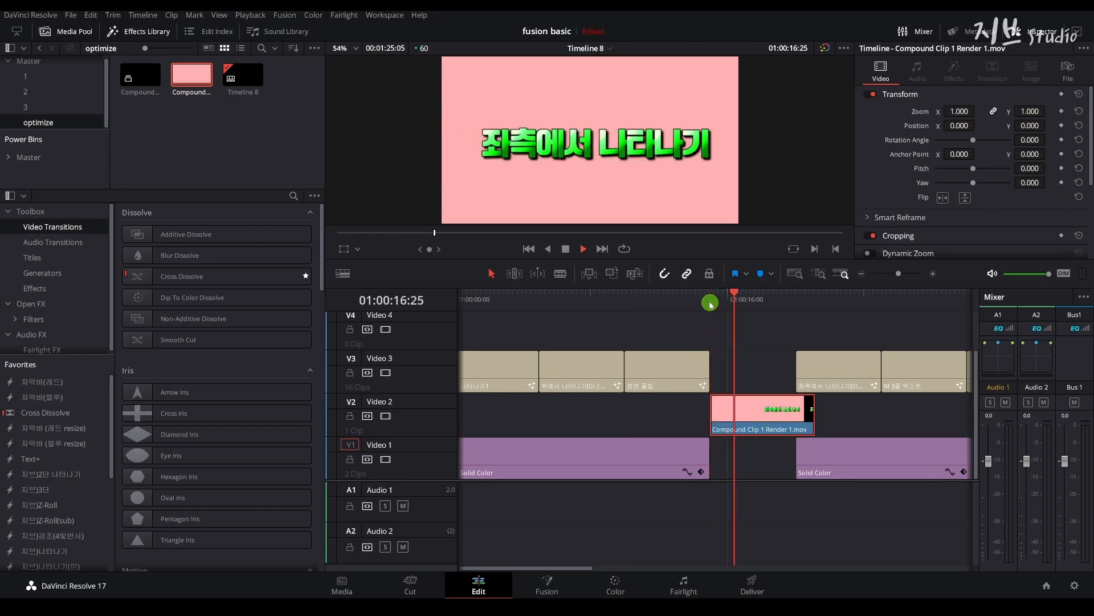
Stop playback, set the file render speed to 75 on the Deliver page, and add Timeline 8 to the render queue.
key("space")
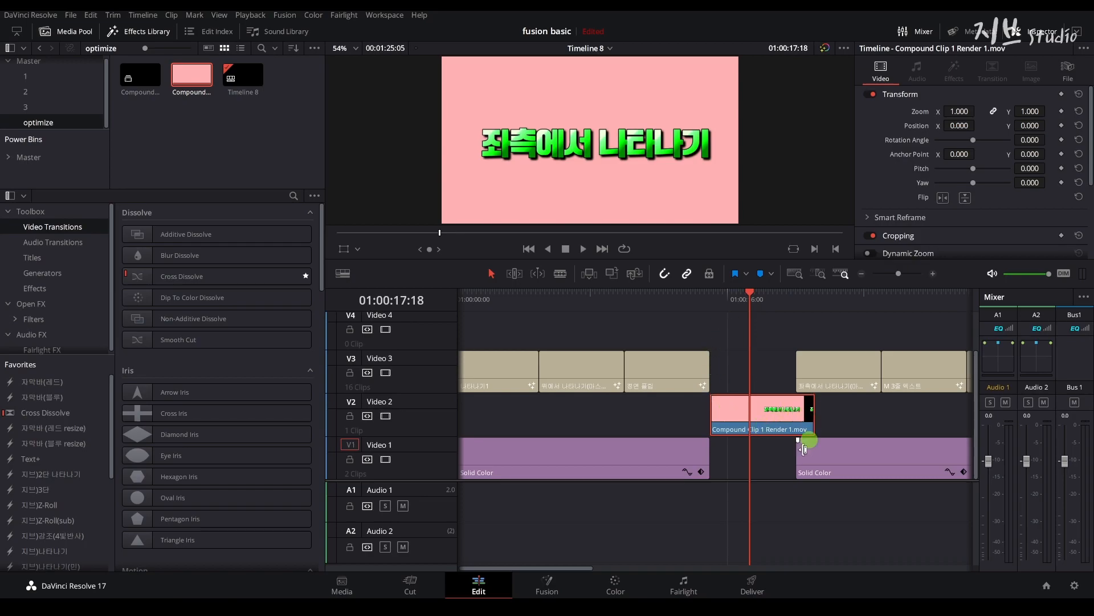
left_click(753, 586)
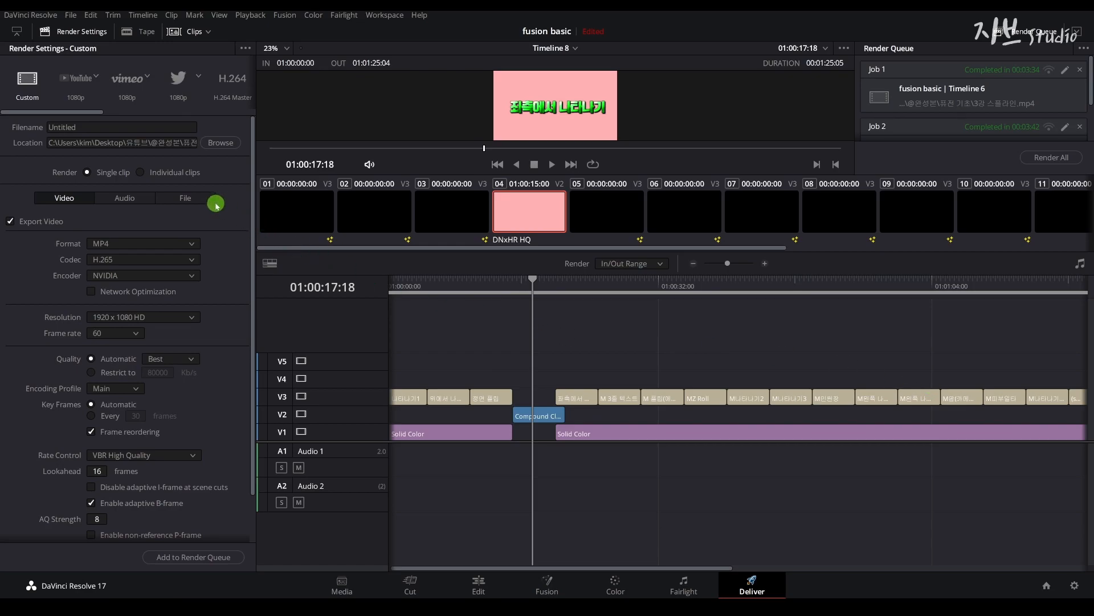
left_click(185, 199)
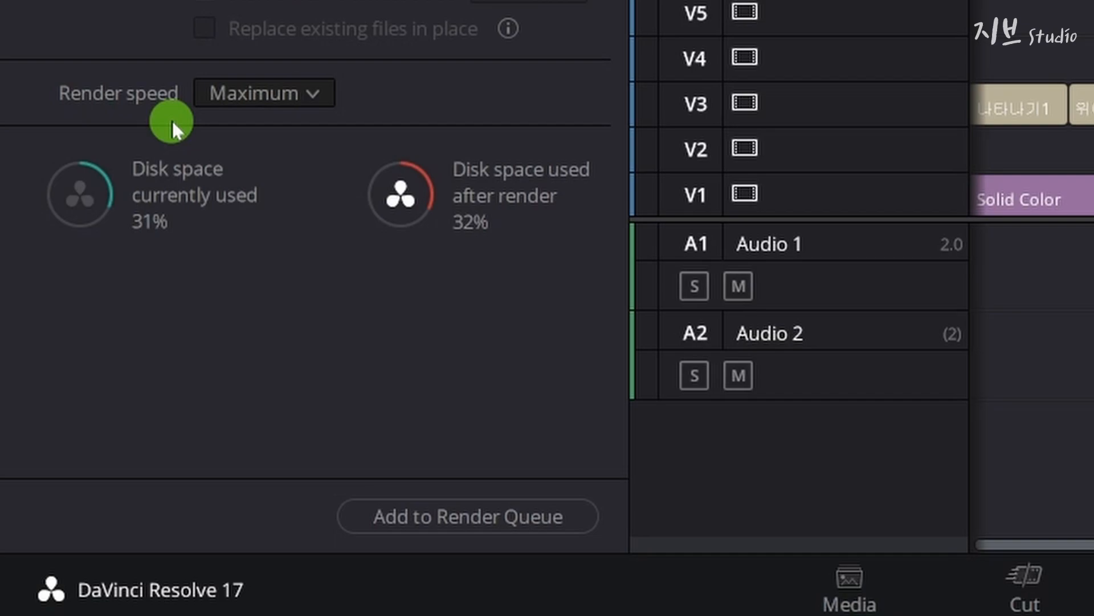
left_click(268, 93)
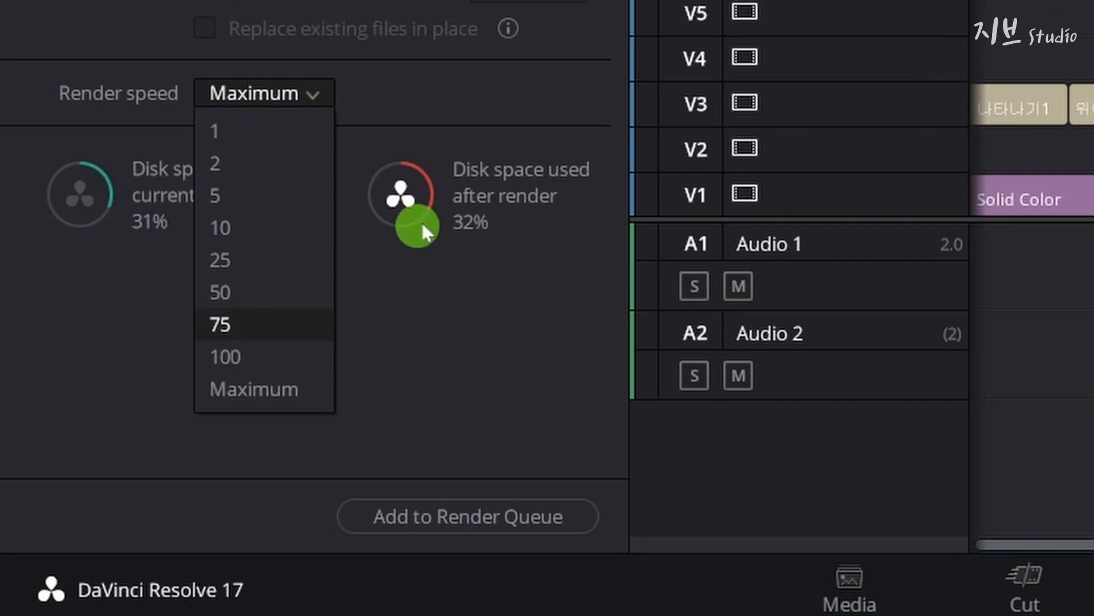
left_click(238, 324)
left_click(447, 519)
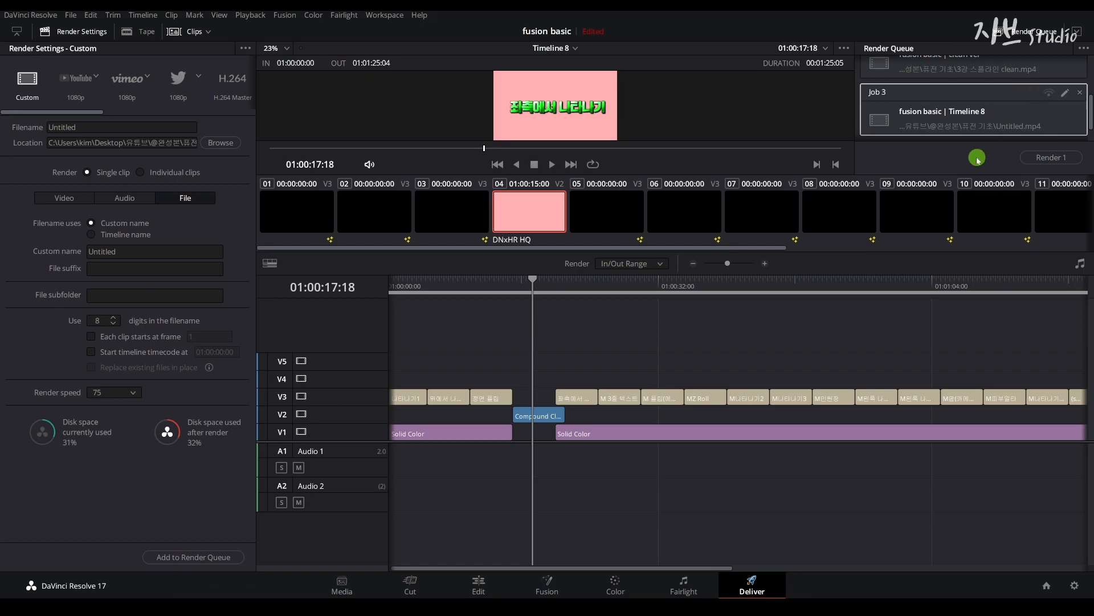
Review the available render speed options without choosing a different one.
left_click(130, 392)
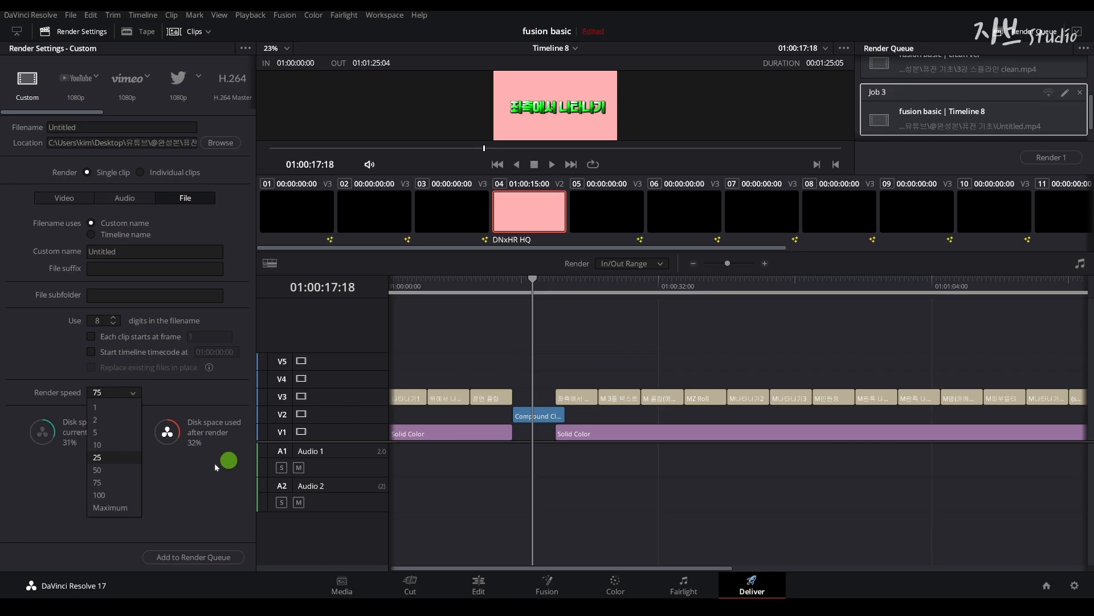
left_click(577, 351)
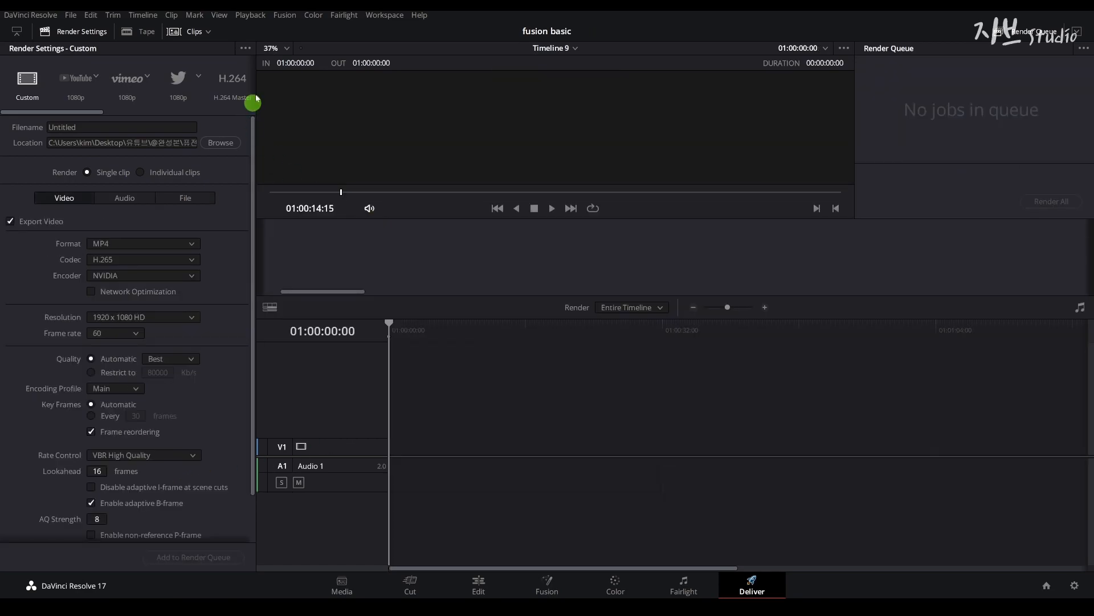
Open the Updates During Renders choices for the Deliver page viewer.
left_click(705, 216)
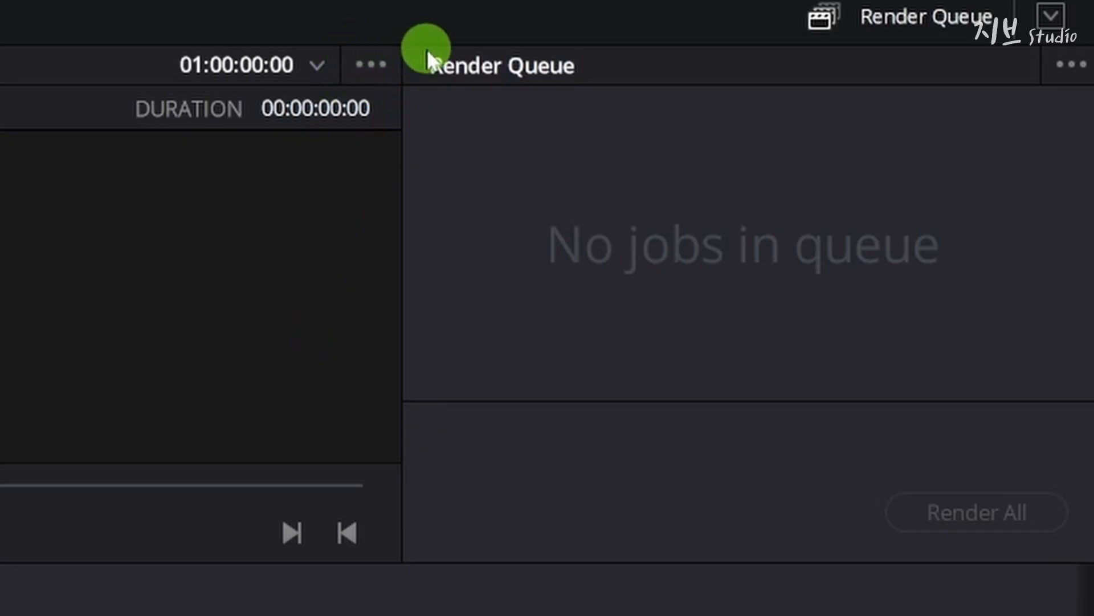
left_click(361, 65)
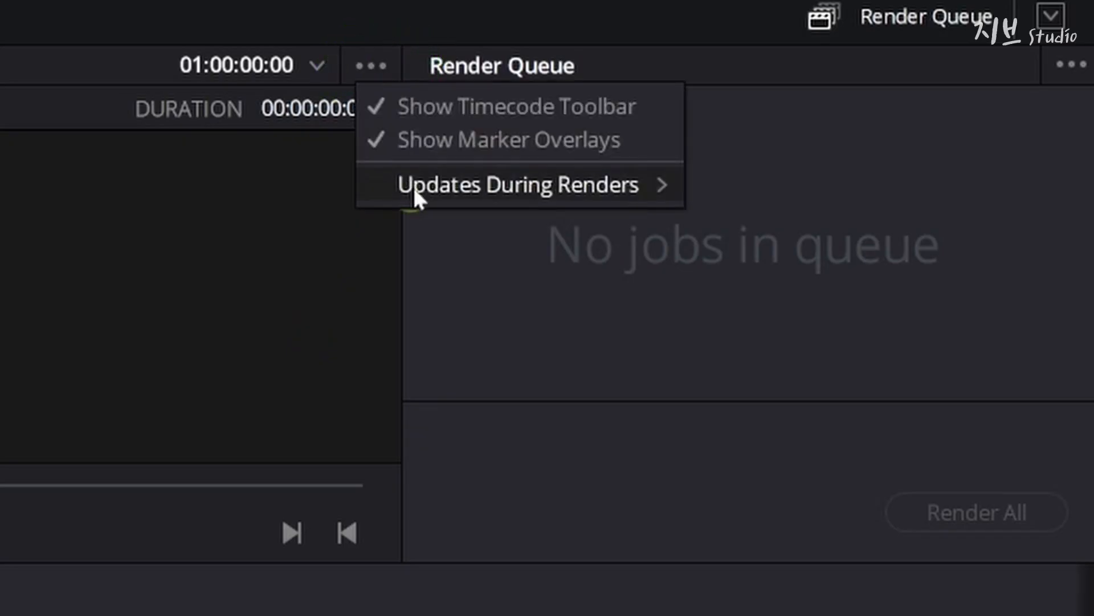
left_click(482, 193)
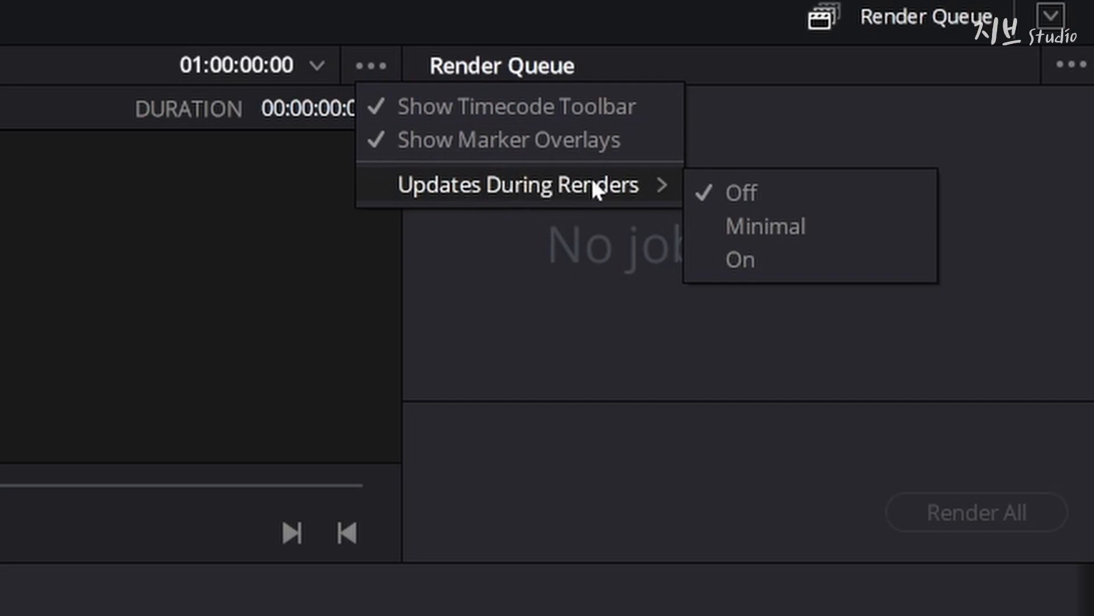